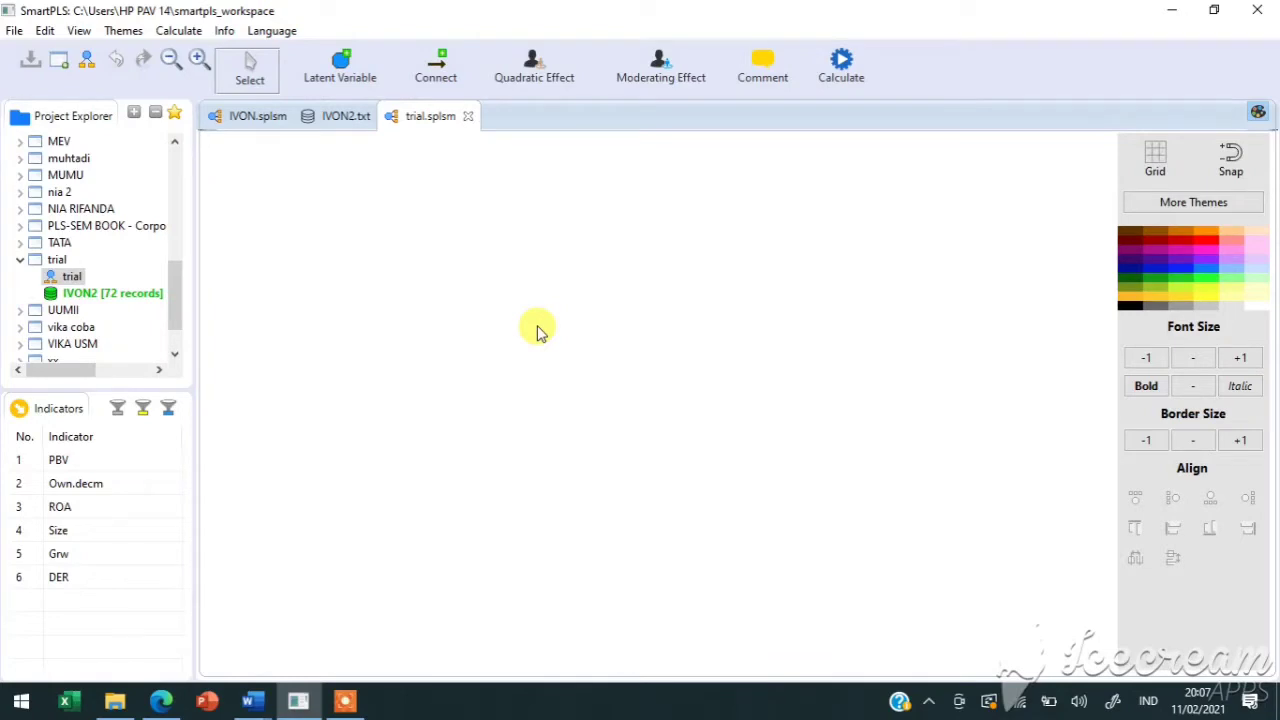
# Place the indicators DER, Grw, Size, ROA, Own.decm and PBV on the canvas, each as its own latent variable.
pyautogui.click(62, 585)
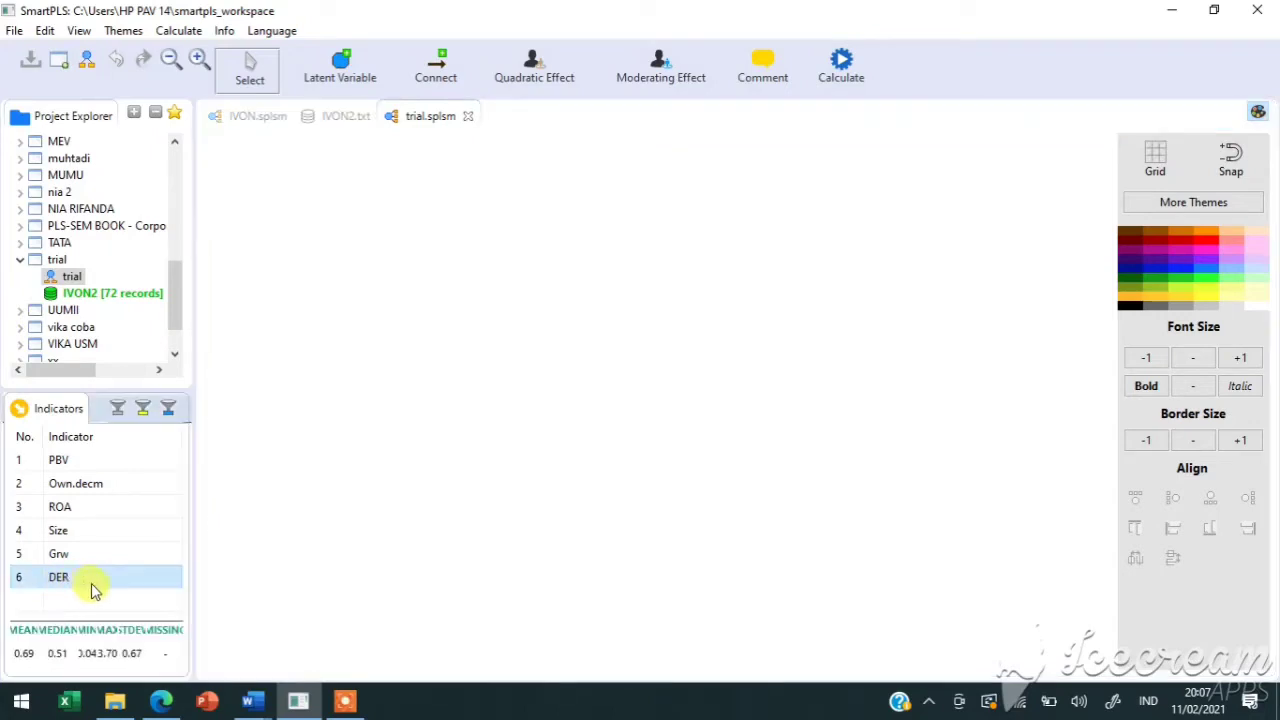
pyautogui.moveTo(62, 587); pyautogui.dragTo(353, 243)
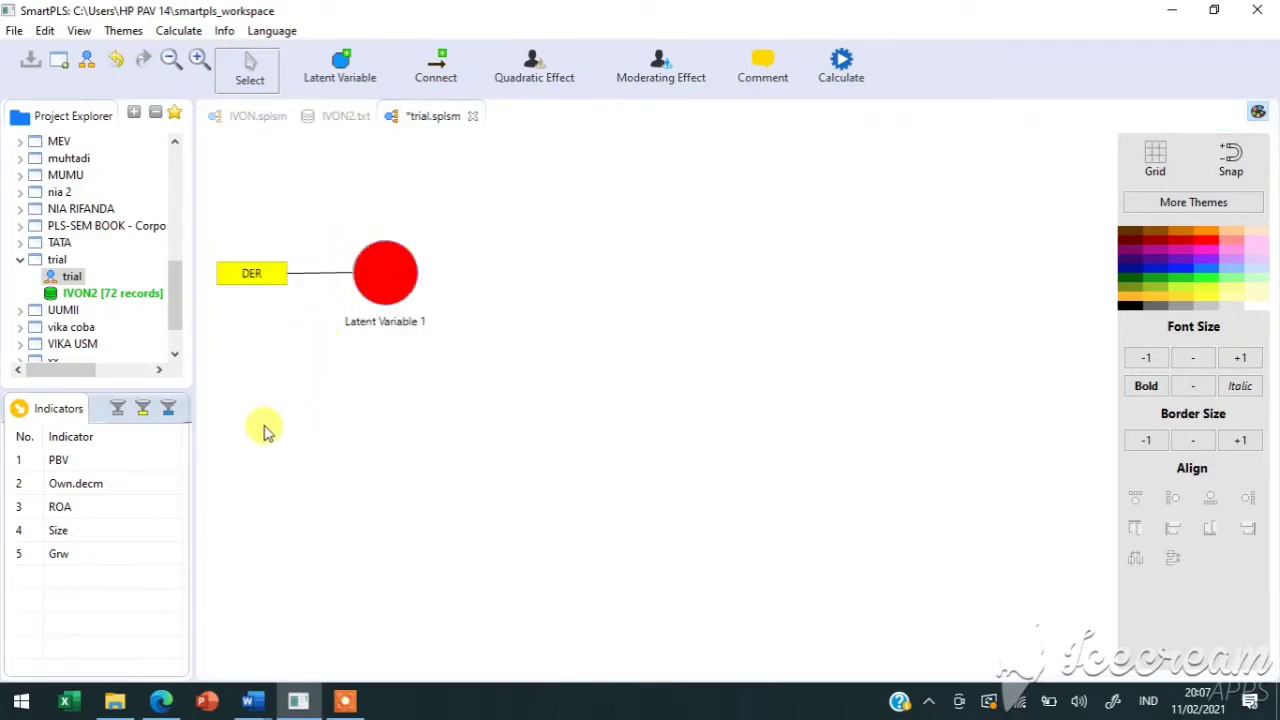
pyautogui.moveTo(60, 558); pyautogui.dragTo(334, 406)
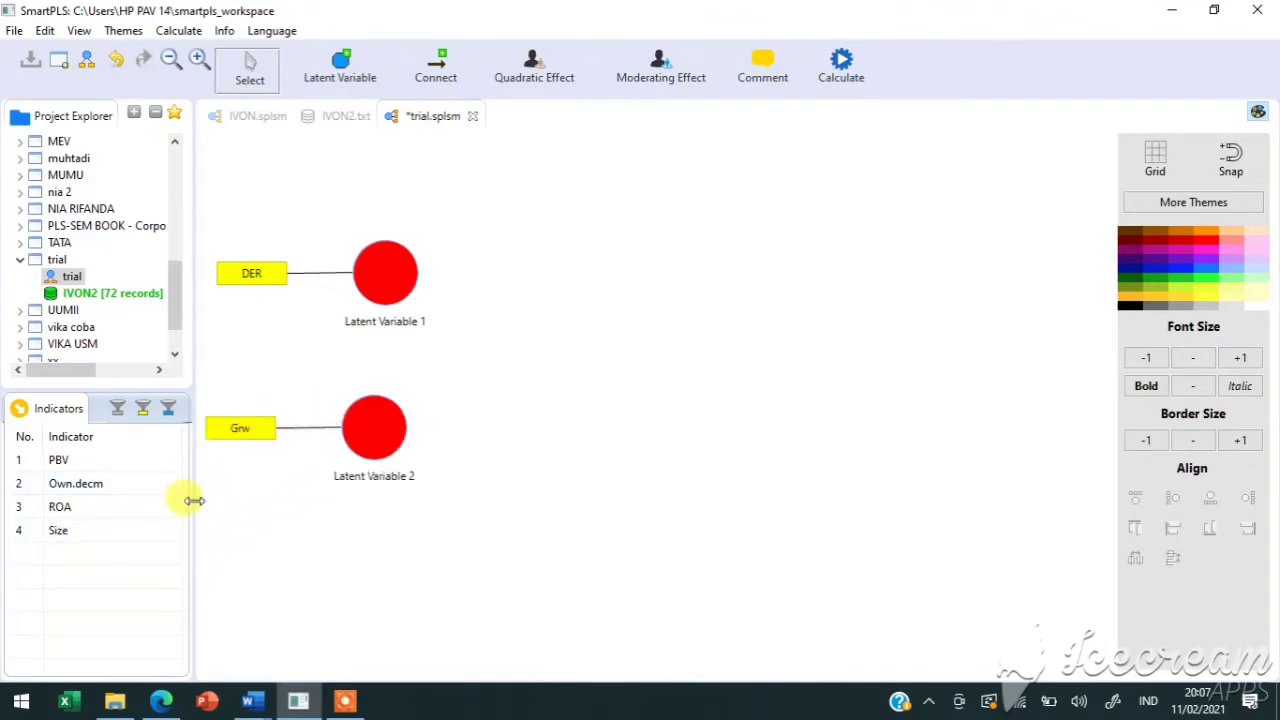
pyautogui.moveTo(54, 534); pyautogui.dragTo(283, 360)
pyautogui.moveTo(57, 483); pyautogui.dragTo(312, 376)
pyautogui.moveTo(100, 464); pyautogui.dragTo(937, 346)
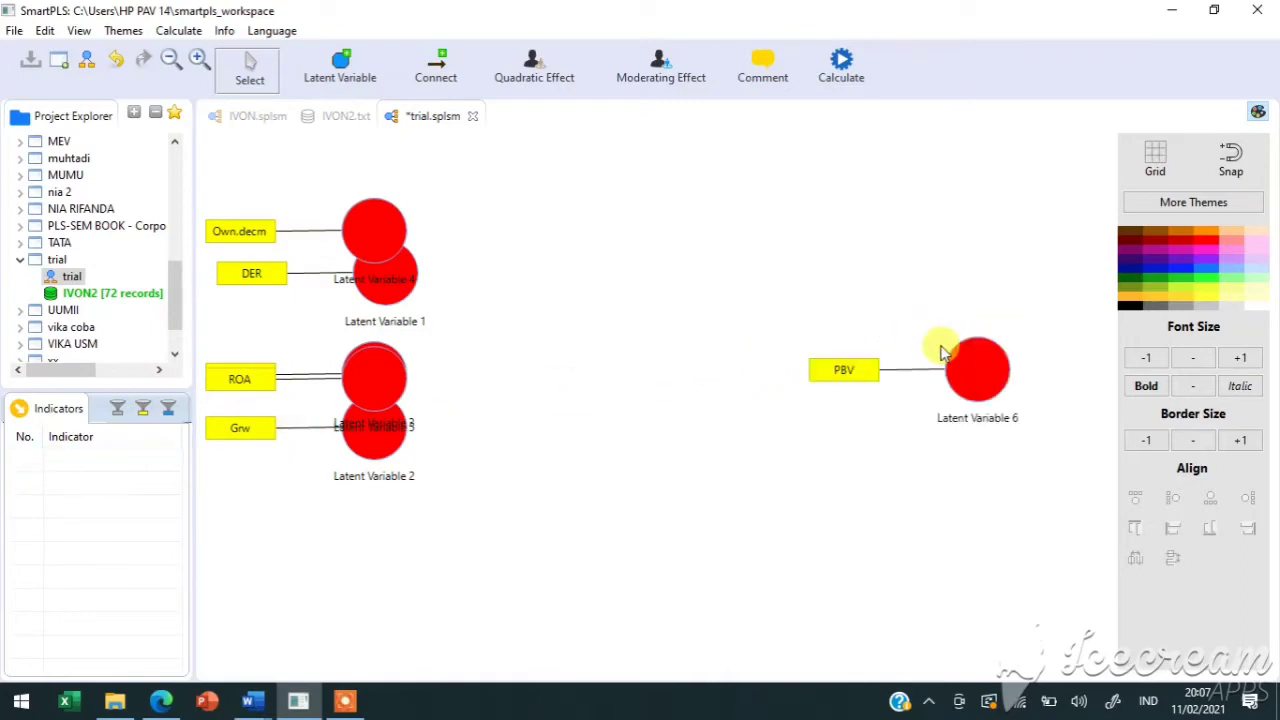
# Show the canvas grid and align the PBV indicator to the right of its latent variable.
pyautogui.click(1150, 163)
pyautogui.click(980, 380)
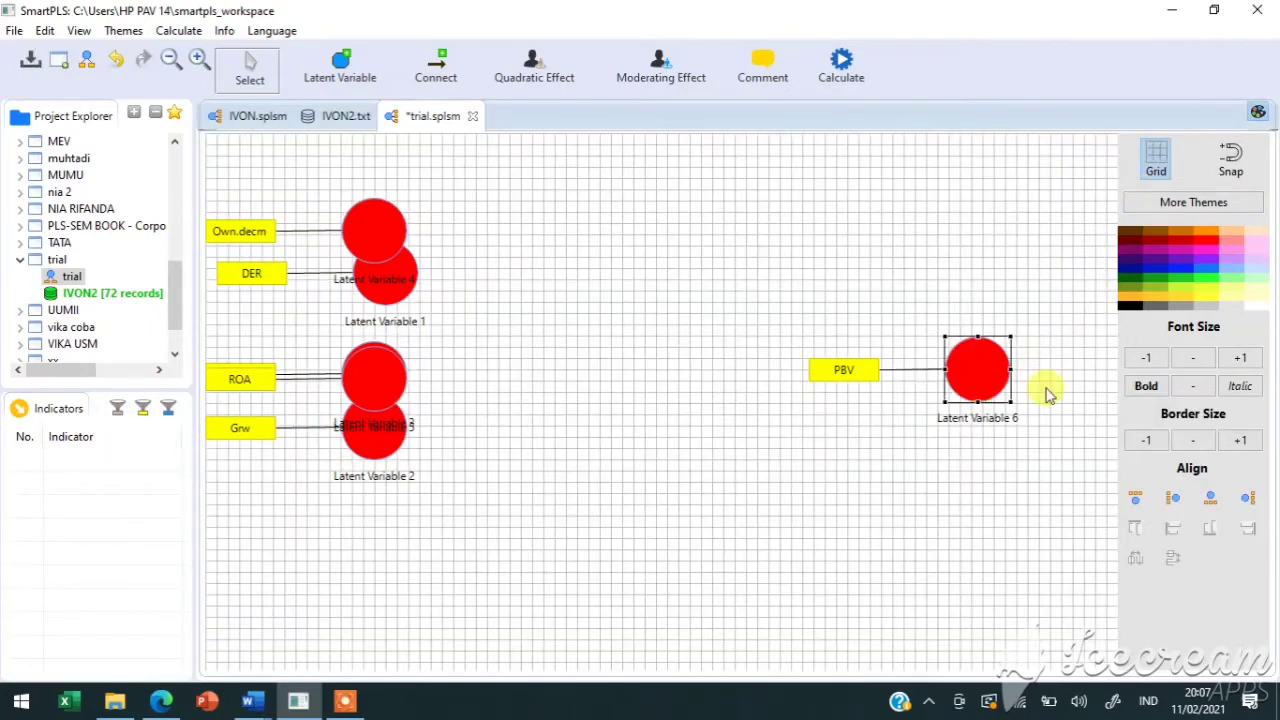
pyautogui.click(1248, 498)
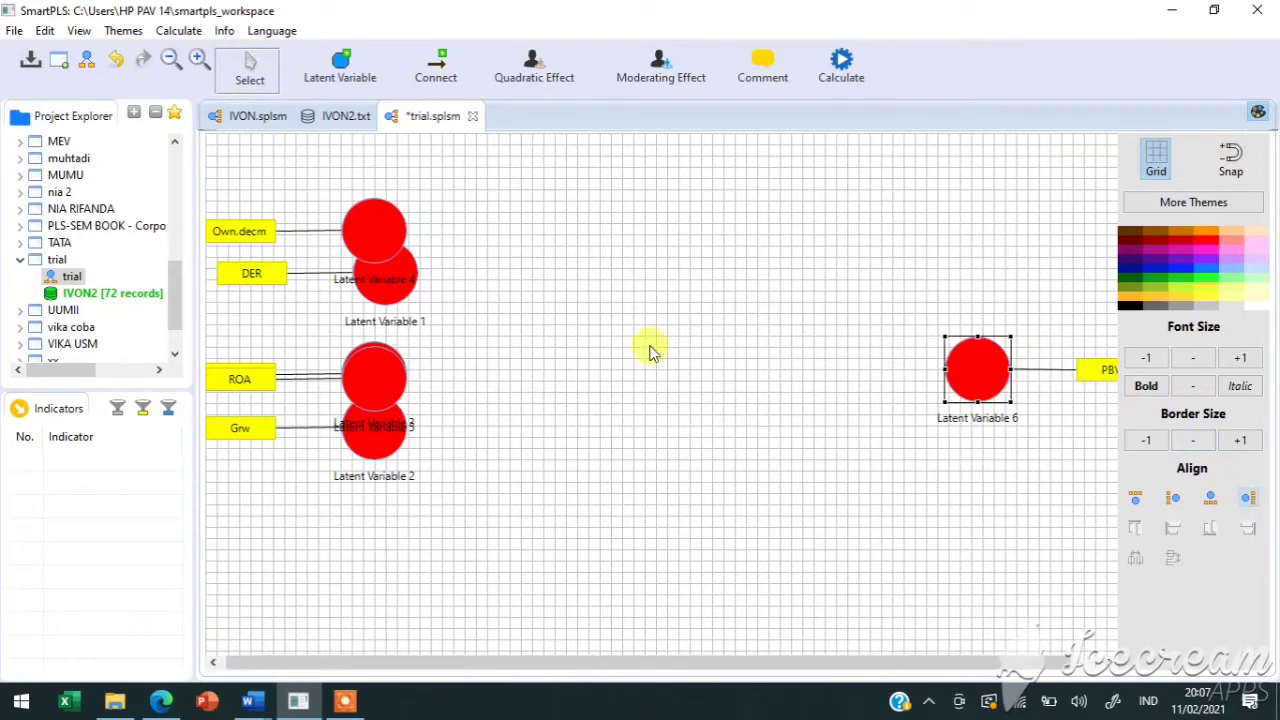
# Align the DER indicator below its latent variable and move that construct out of the left group to below and left of PBV's construct.
pyautogui.click(380, 298)
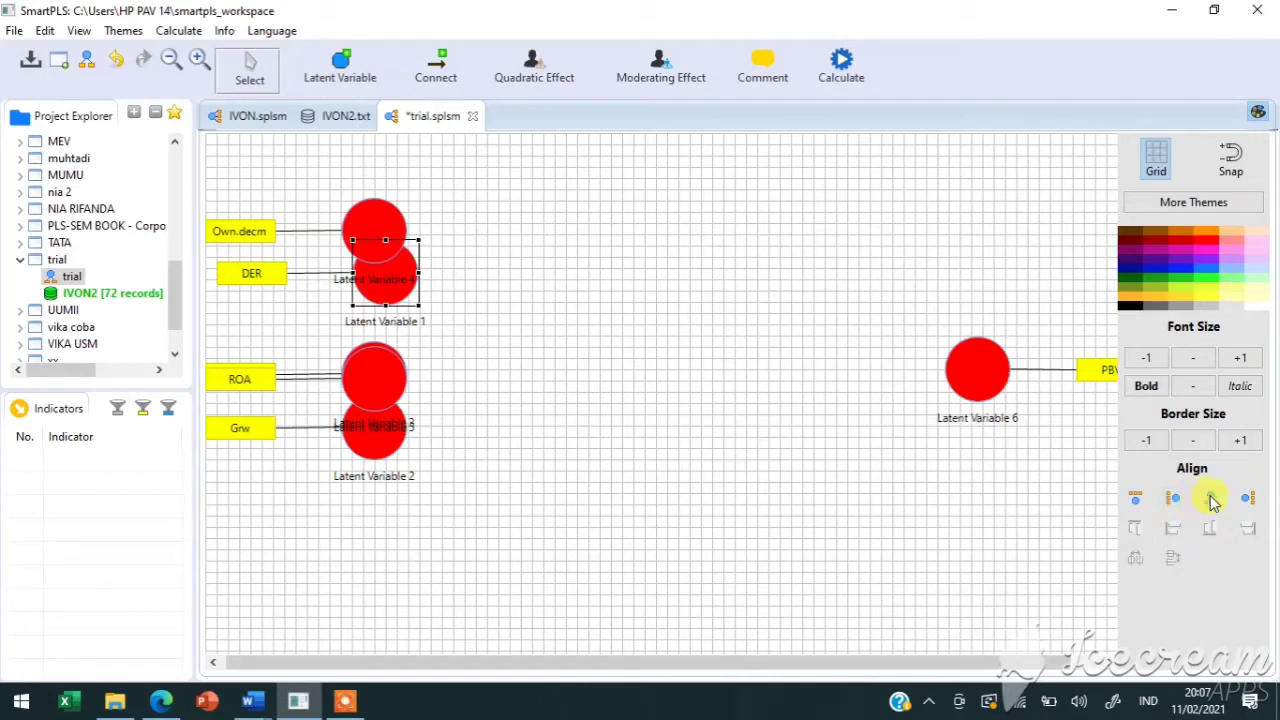
pyautogui.click(1210, 500)
pyautogui.moveTo(389, 279); pyautogui.dragTo(468, 328)
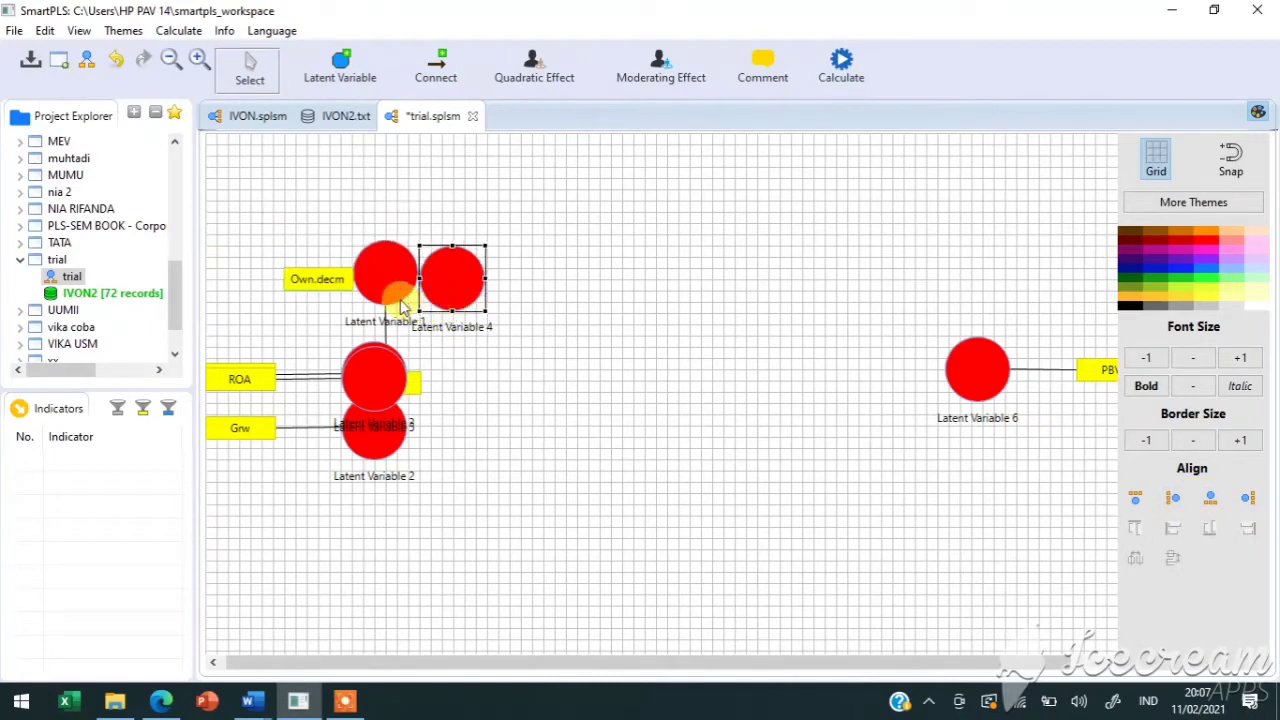
pyautogui.moveTo(391, 298); pyautogui.dragTo(823, 470)
# Stack the Own.decm, ROA, Size and Grw constructs without overlap, then shift the PBV construct up to ROA's level and the DER construct slightly inward.
pyautogui.moveTo(449, 277); pyautogui.dragTo(367, 189)
pyautogui.moveTo(394, 371); pyautogui.dragTo(394, 284)
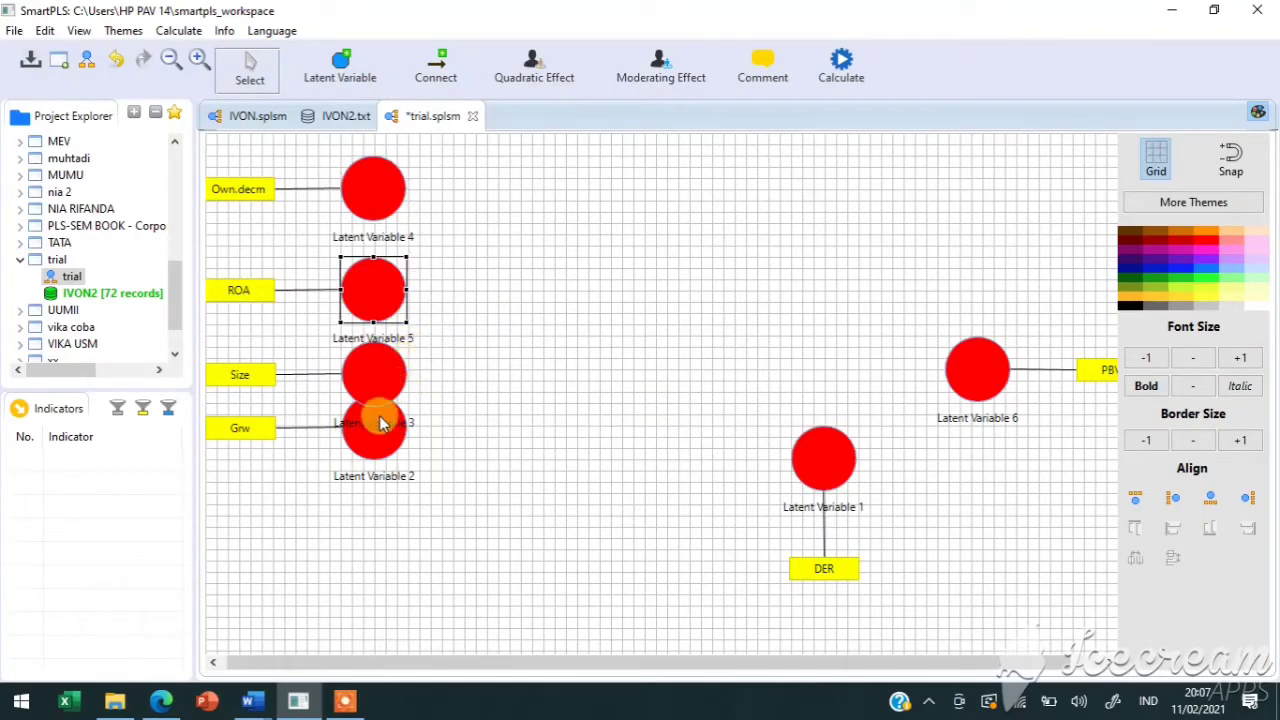
pyautogui.moveTo(368, 426); pyautogui.dragTo(386, 490)
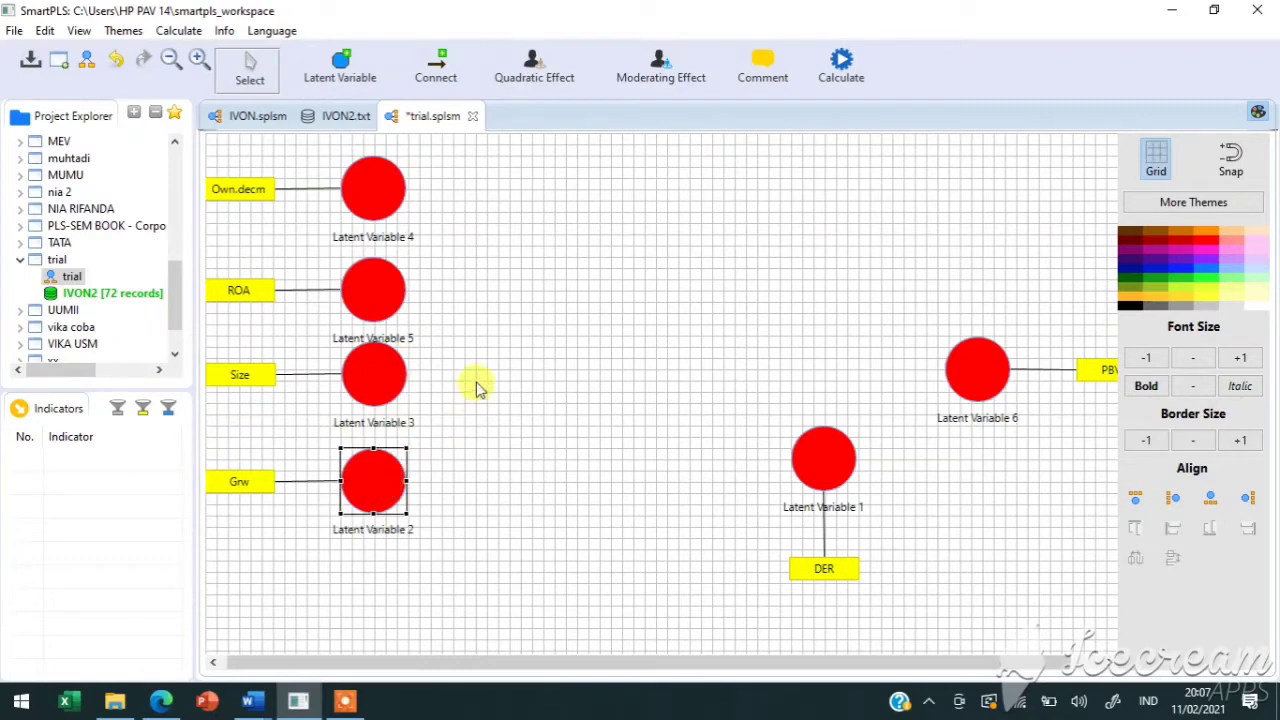
pyautogui.moveTo(955, 382); pyautogui.dragTo(914, 303)
pyautogui.moveTo(831, 462); pyautogui.dragTo(798, 439)
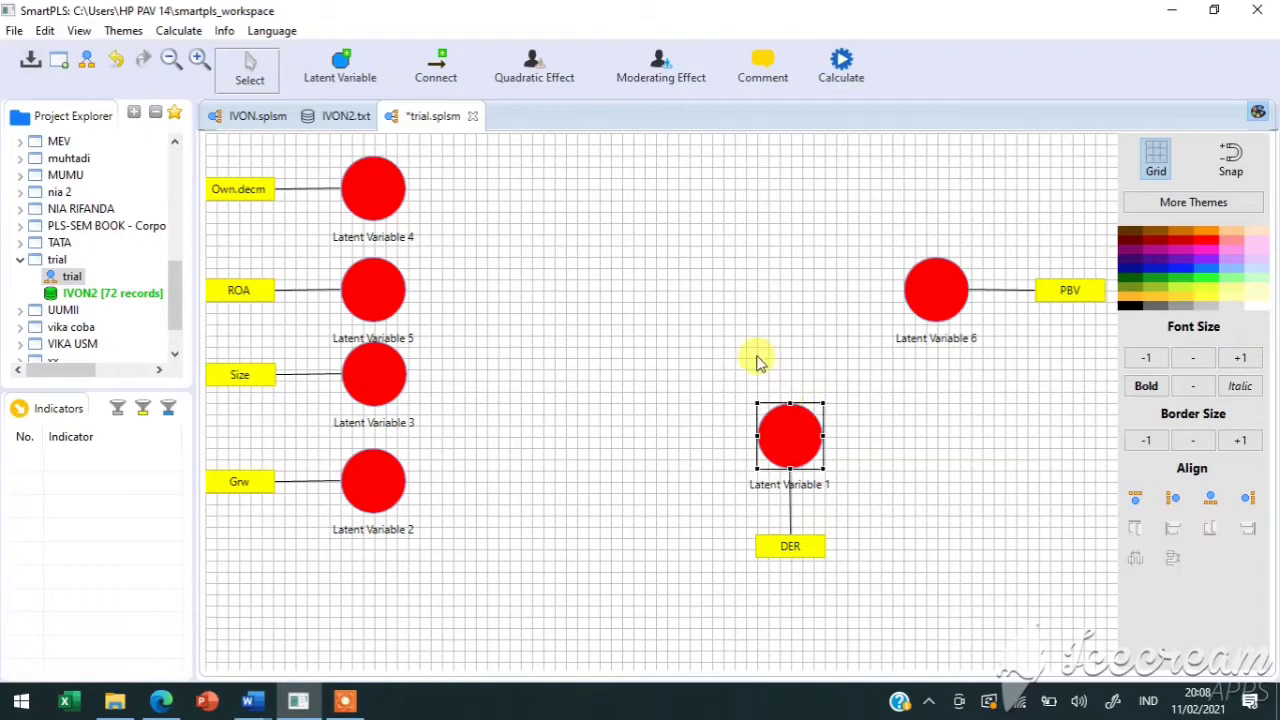
# Connect the Own.decm, ROA, Size and Grw latent variables to the PBV latent variable with structural paths.
pyautogui.click(449, 79)
pyautogui.click(397, 172)
pyautogui.click(929, 286)
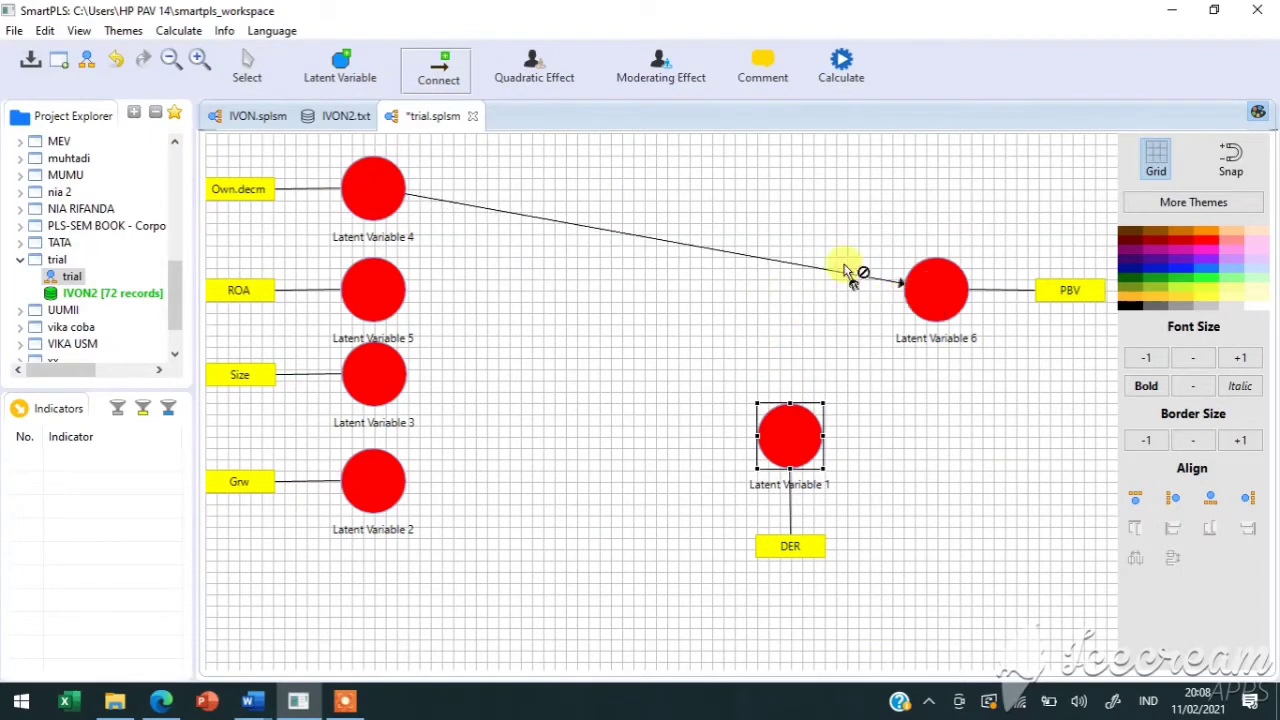
pyautogui.click(374, 290)
pyautogui.click(929, 292)
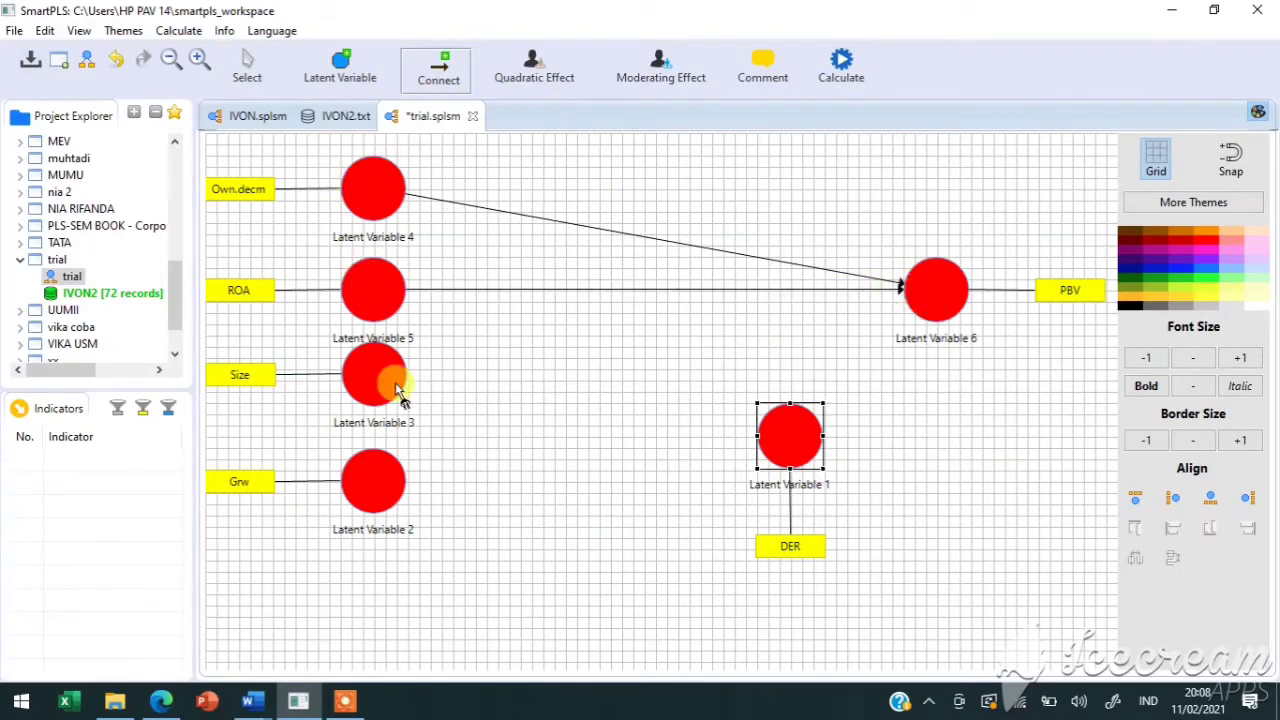
pyautogui.click(397, 390)
pyautogui.click(914, 290)
pyautogui.click(410, 460)
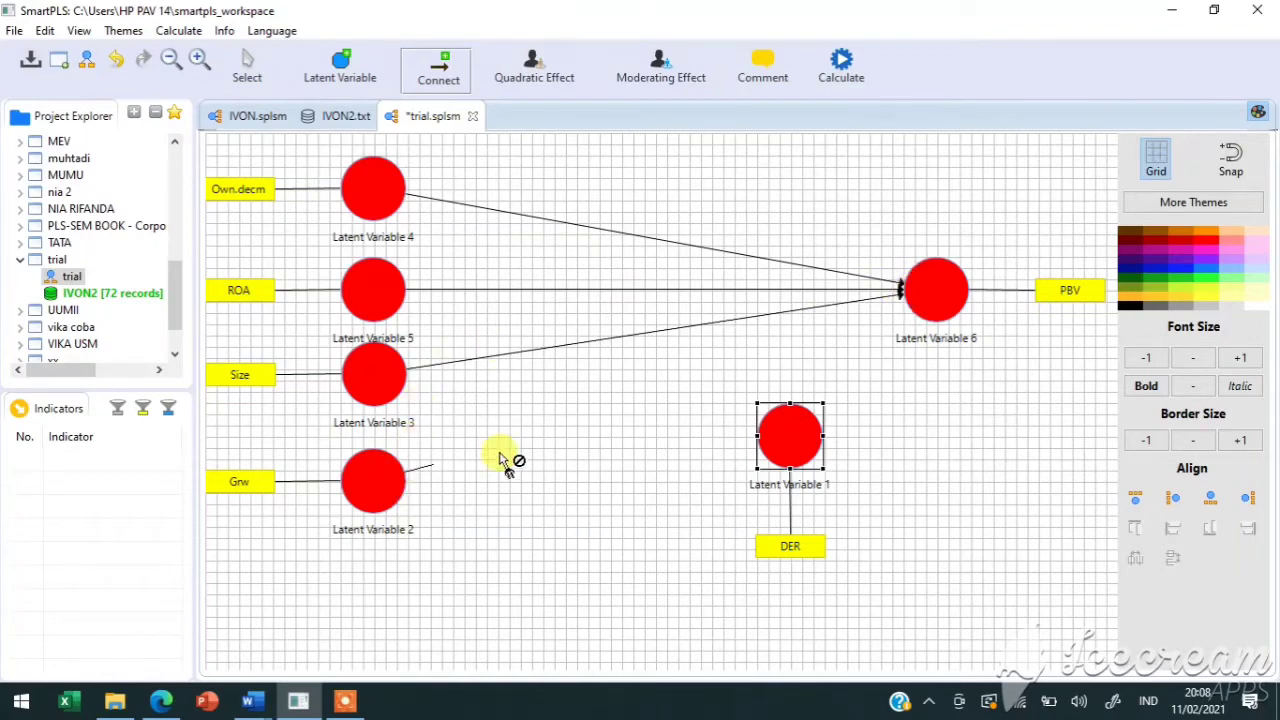
pyautogui.click(935, 310)
# Add a path from the Own.decm latent variable to the DER latent variable and one from DER's to PBV's.
pyautogui.click(400, 206)
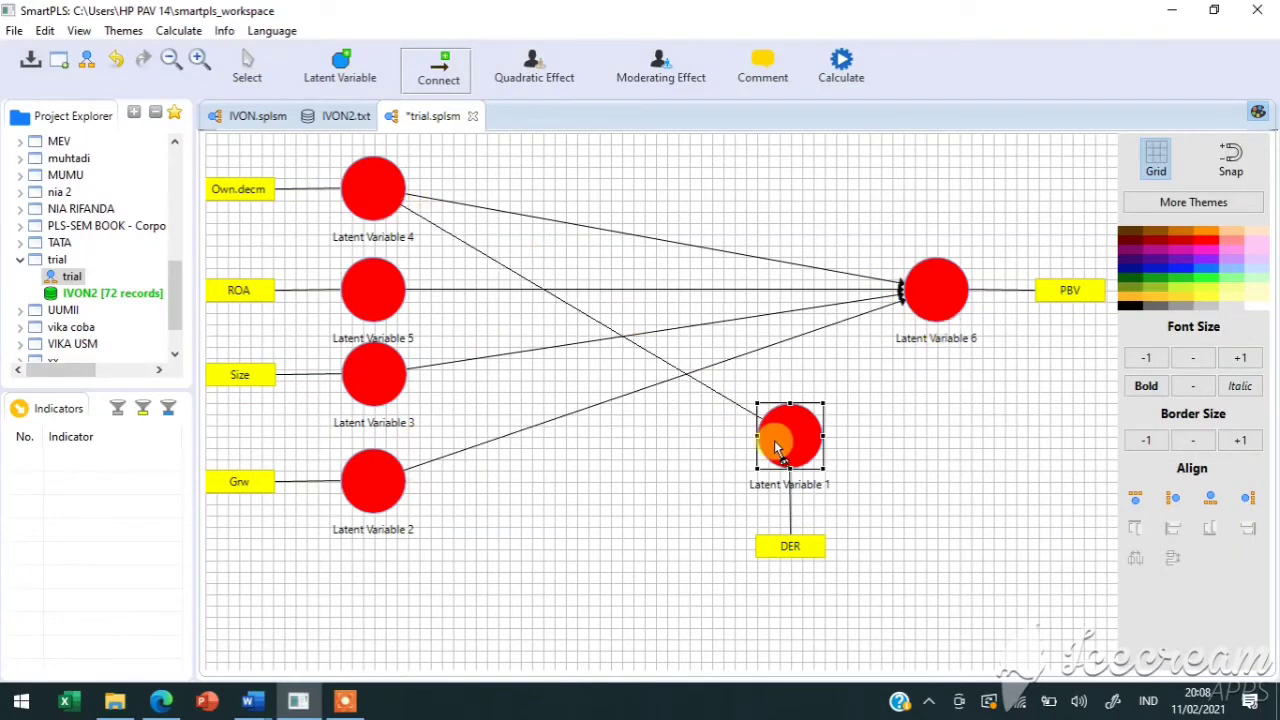
pyautogui.click(778, 438)
pyautogui.click(790, 432)
pyautogui.click(920, 288)
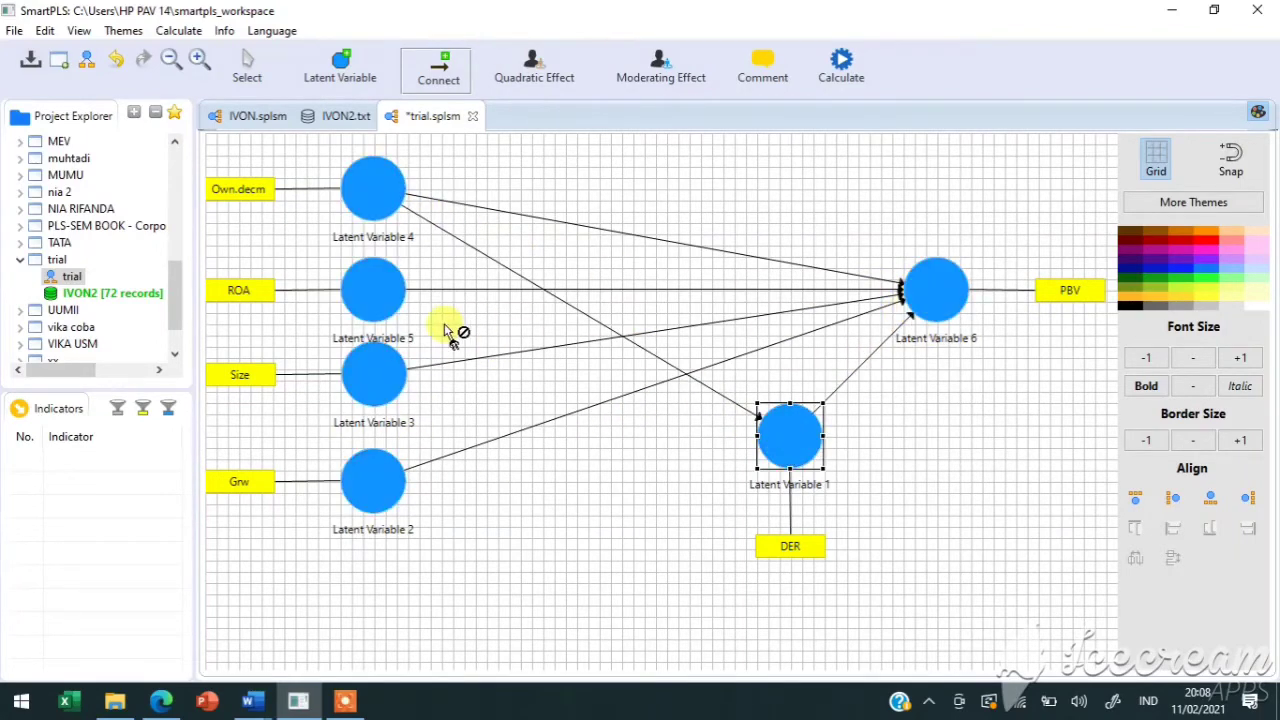
# Connect the ROA, Size and Grw latent variables to the DER latent variable, then return to selection mode.
pyautogui.click(378, 305)
pyautogui.click(785, 447)
pyautogui.click(374, 374)
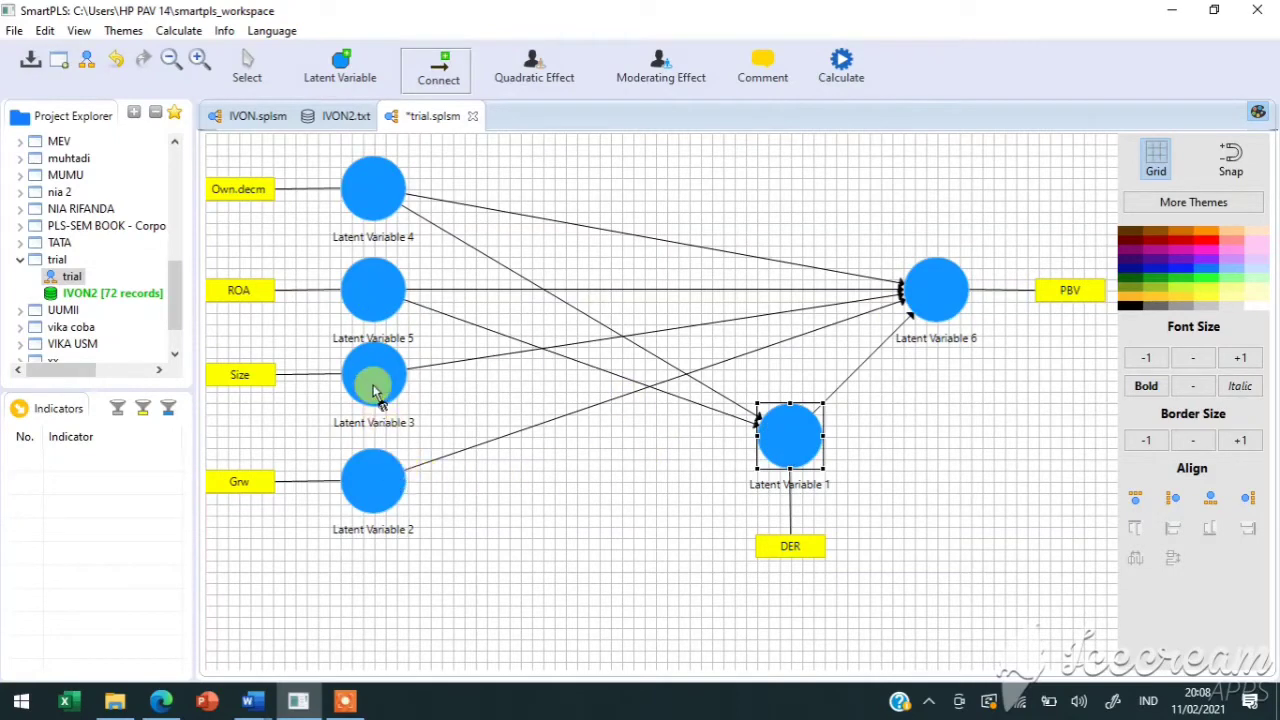
pyautogui.click(771, 437)
pyautogui.click(398, 480)
pyautogui.click(810, 440)
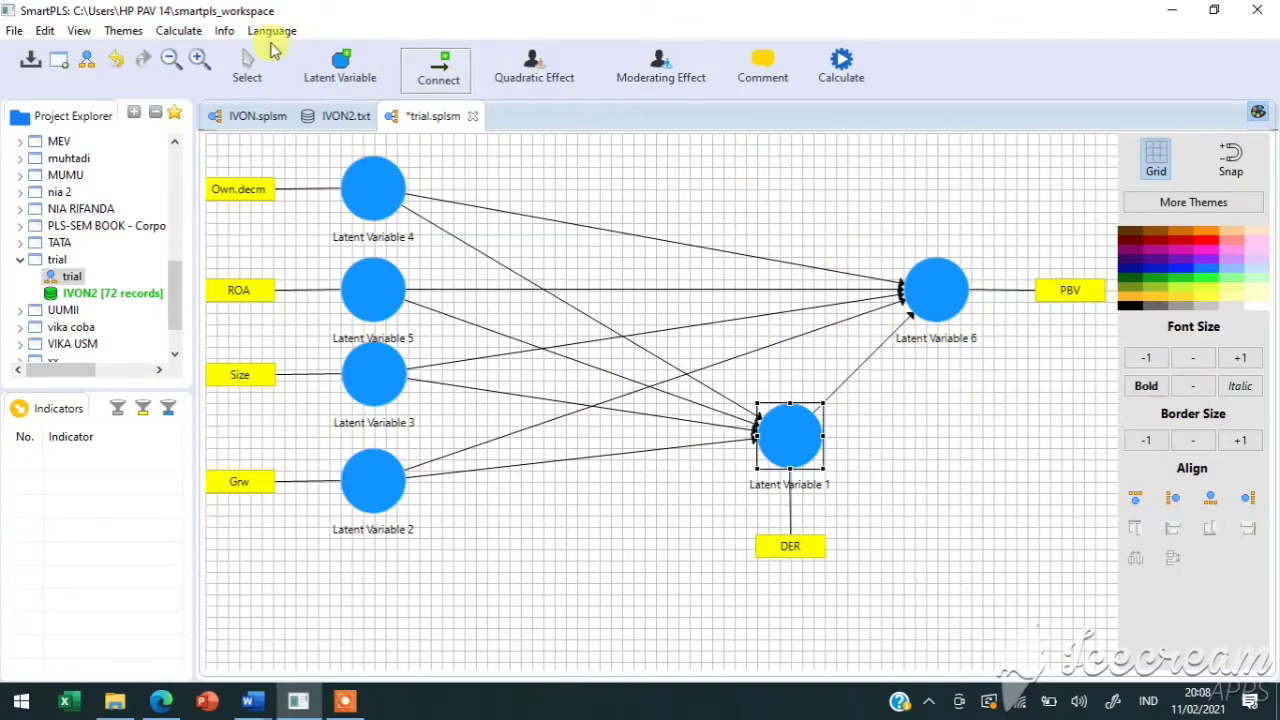
pyautogui.click(248, 68)
# Rename the PBV latent variable as "Kinerja Perusahaan".
pyautogui.click(945, 288)
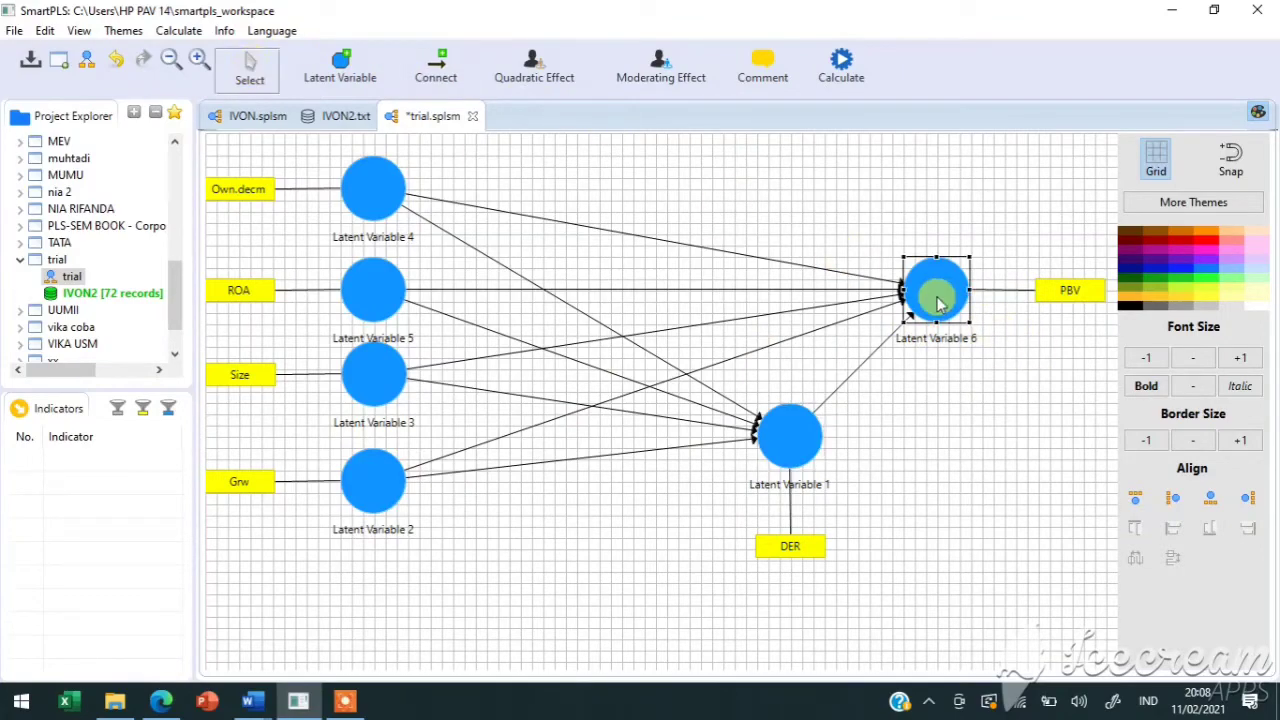
pyautogui.rightClick(943, 290)
pyautogui.click(988, 169)
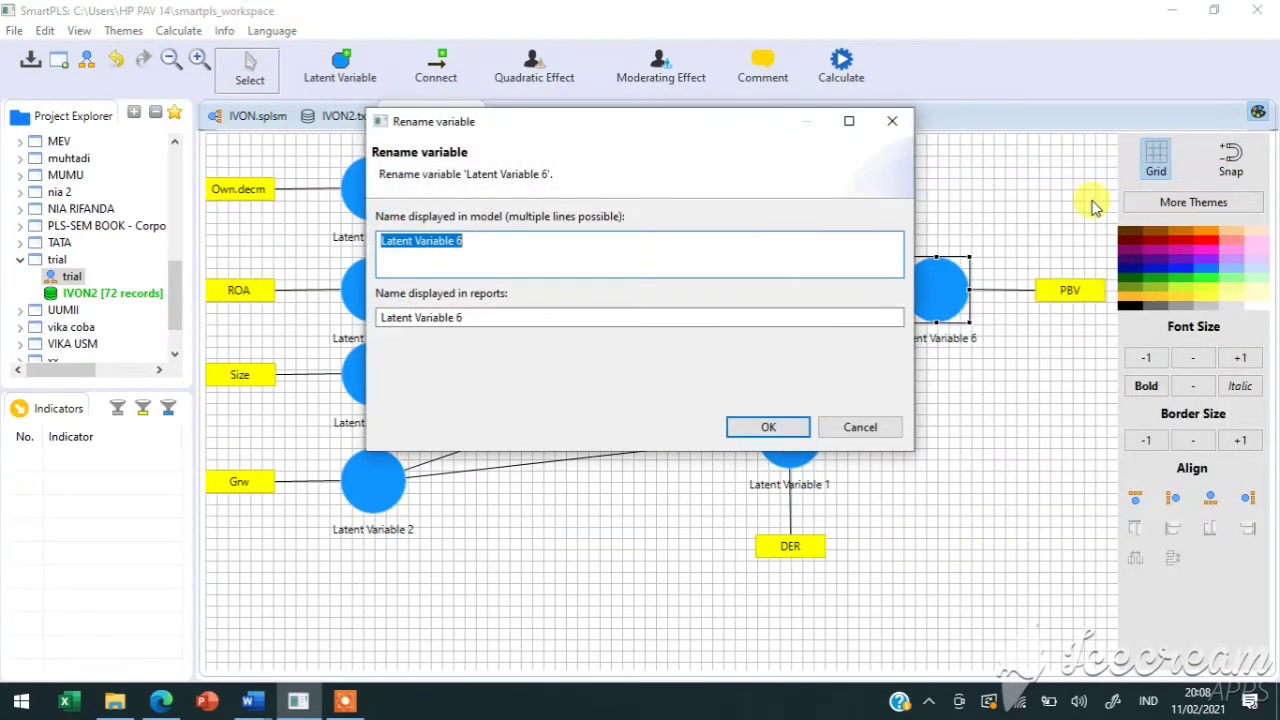
pyautogui.write('k')
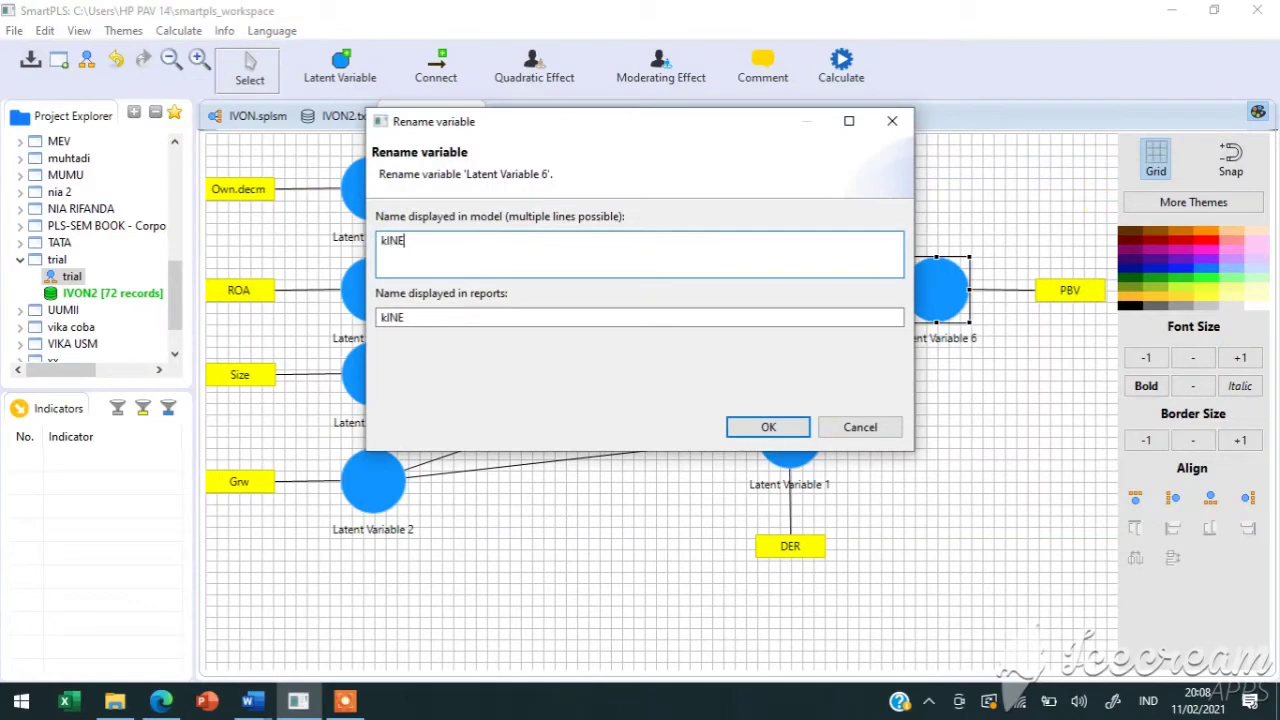
pyautogui.press('BackSpace')
pyautogui.write('Kienrja Perusahaan')
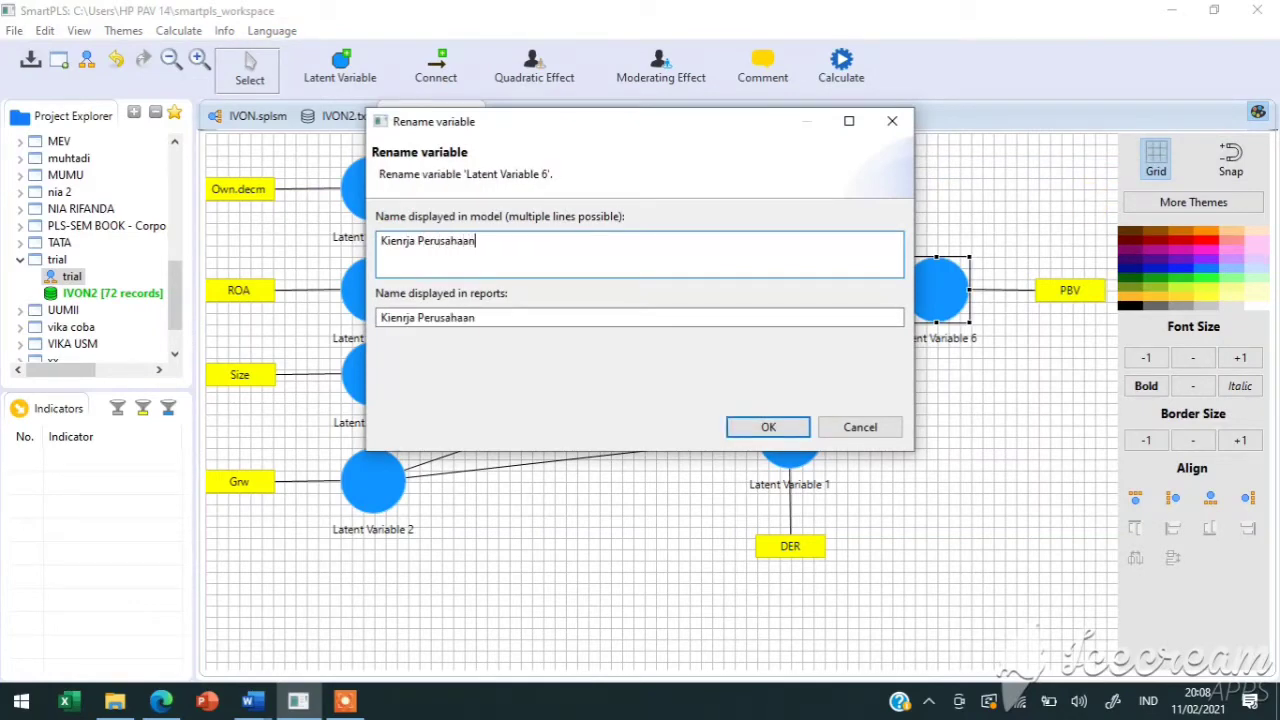
pyautogui.click(403, 241)
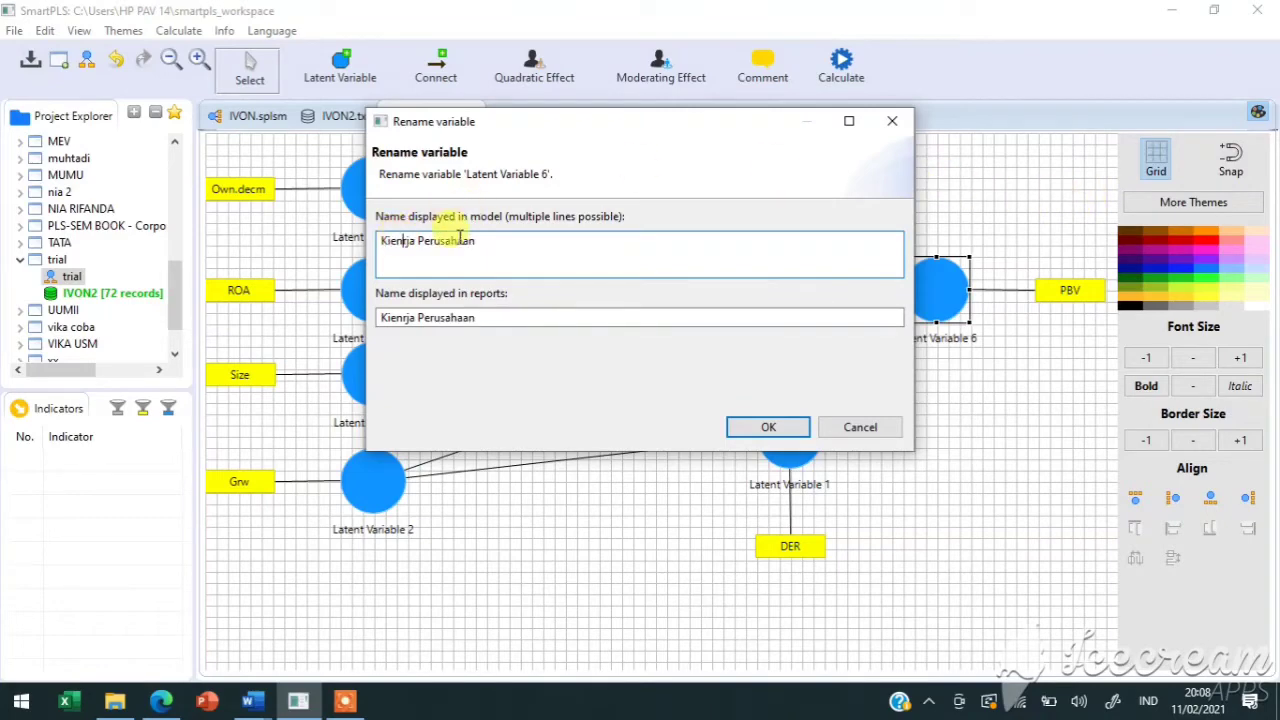
pyautogui.press('BackSpace')
pyautogui.write('n')
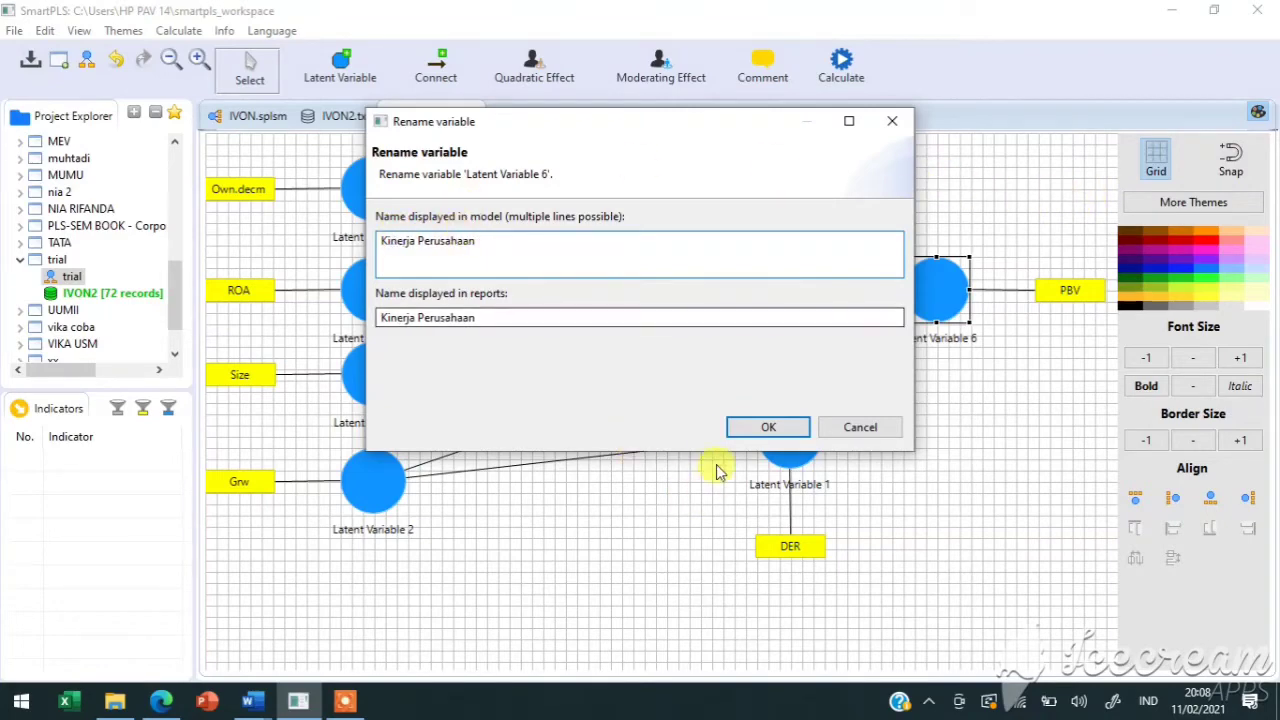
pyautogui.click(768, 427)
# Rename the DER latent variable as "Struktur Modal".
pyautogui.click(784, 444)
pyautogui.rightClick(784, 444)
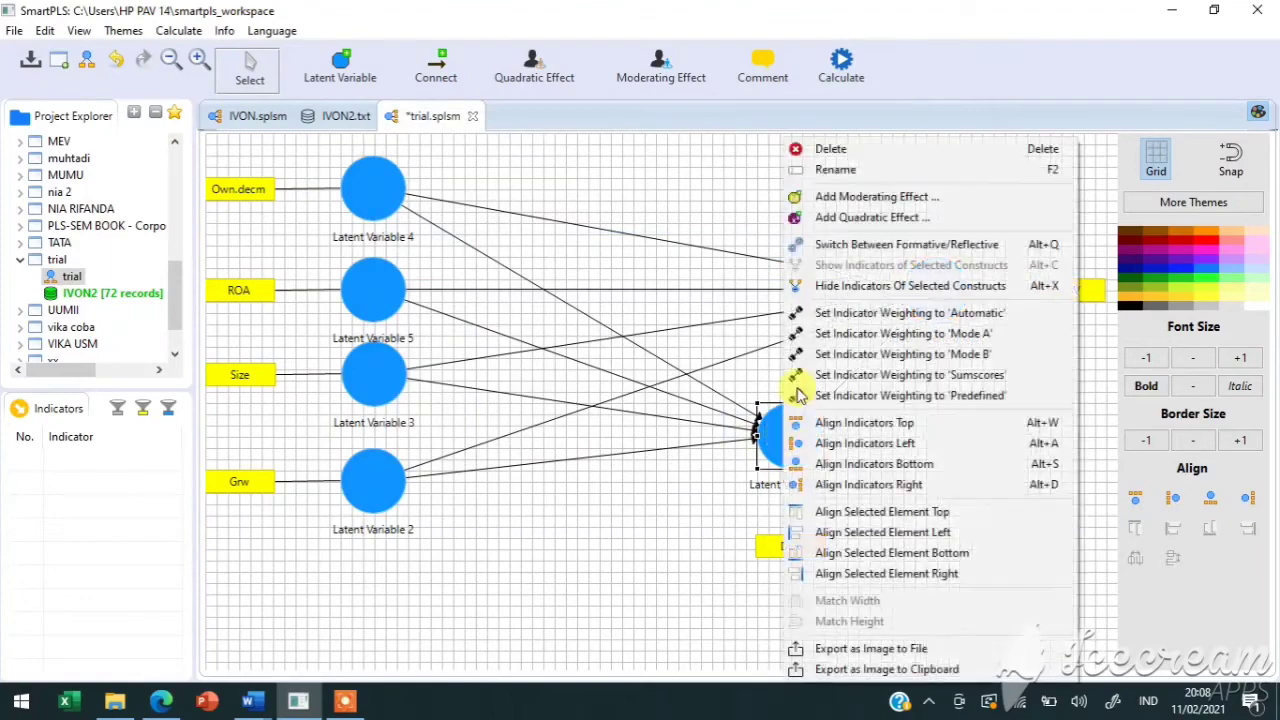
pyautogui.click(862, 172)
pyautogui.write('Struktur Modal')
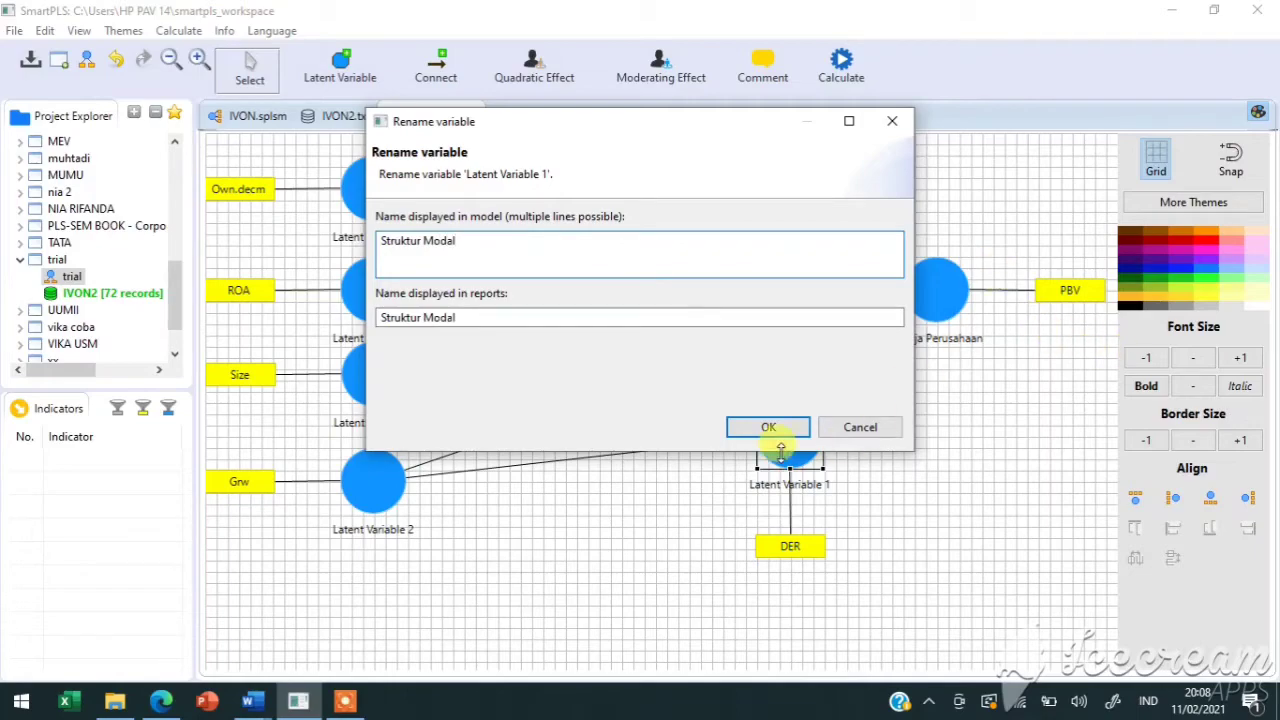
pyautogui.click(768, 434)
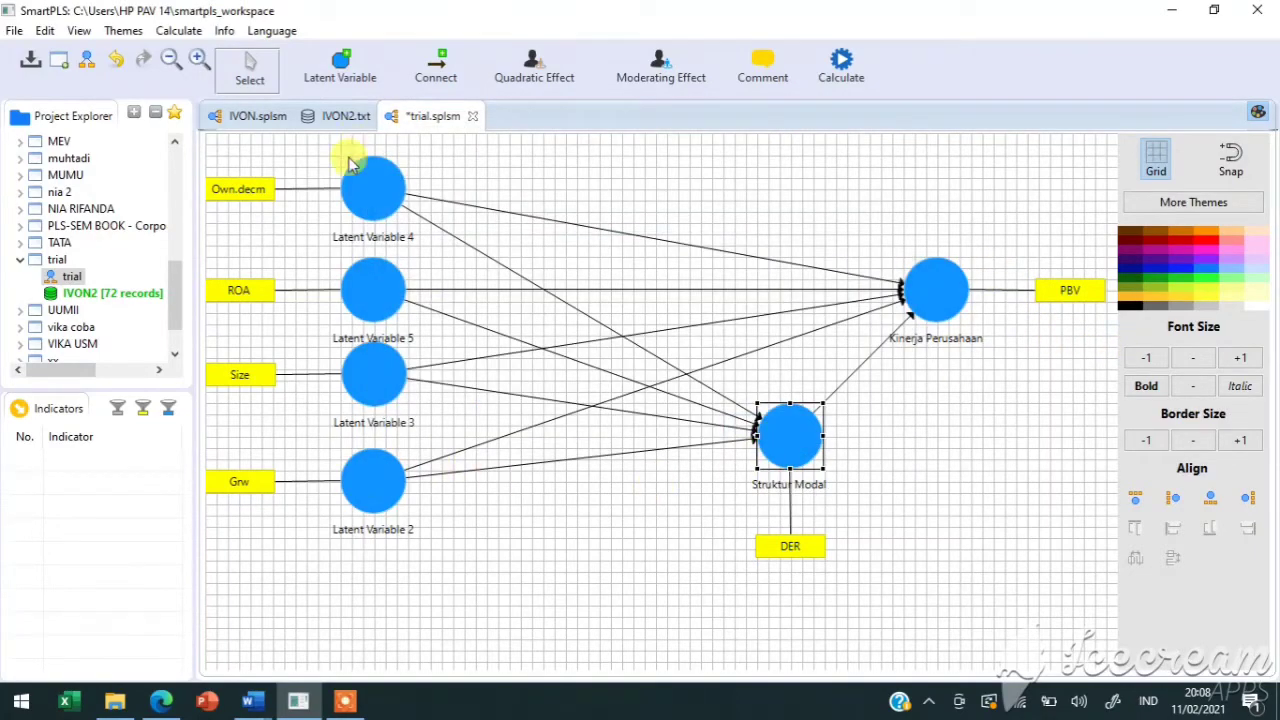
# Rename the Own.decm latent variable as "Kepem. Inst".
pyautogui.click(362, 190)
pyautogui.rightClick(364, 192)
pyautogui.click(435, 170)
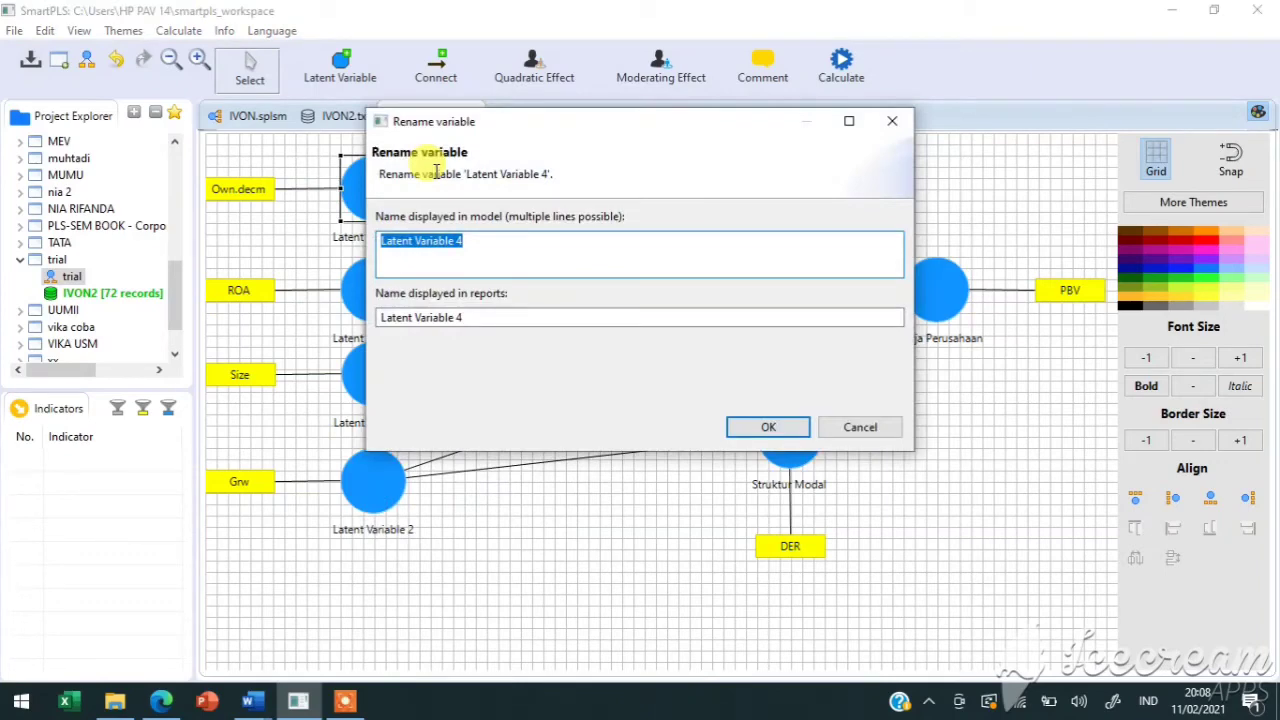
pyautogui.write('Kepem. Inst')
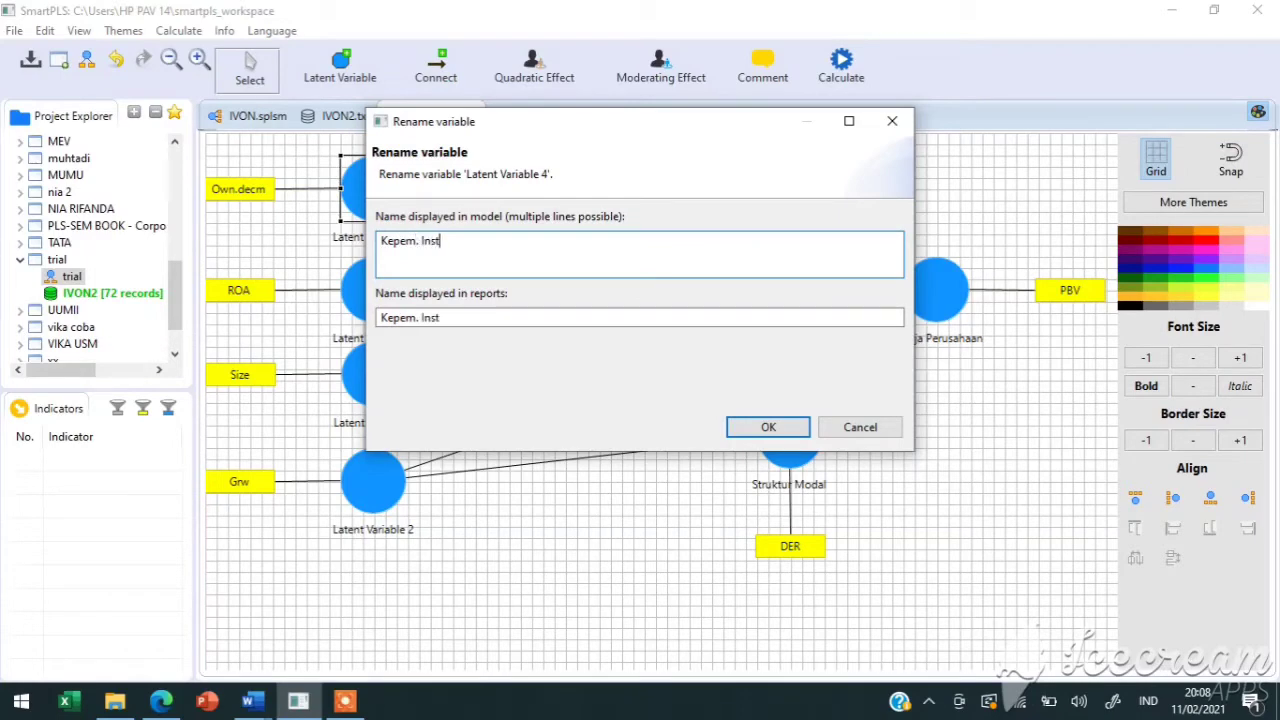
pyautogui.click(745, 427)
# Rename the ROA latent variable as "Profit".
pyautogui.click(366, 289)
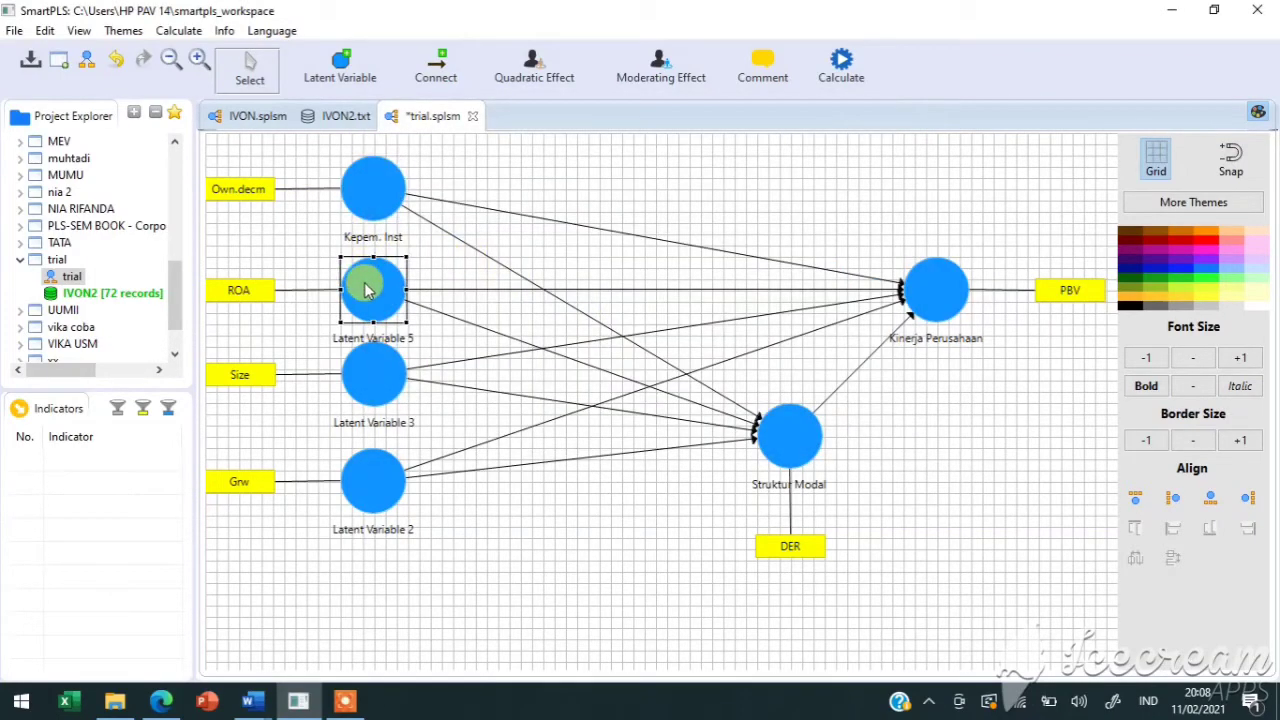
pyautogui.rightClick(366, 289)
pyautogui.click(394, 169)
pyautogui.write('Pr')
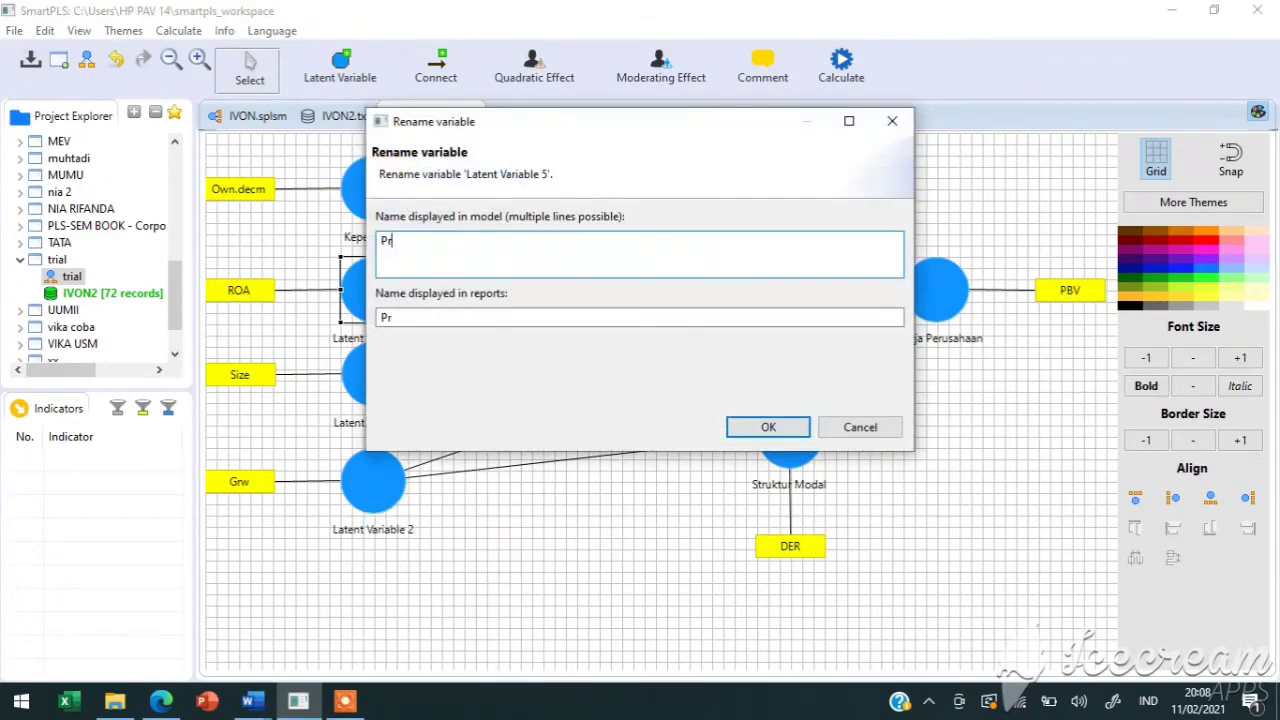
pyautogui.write('ofit')
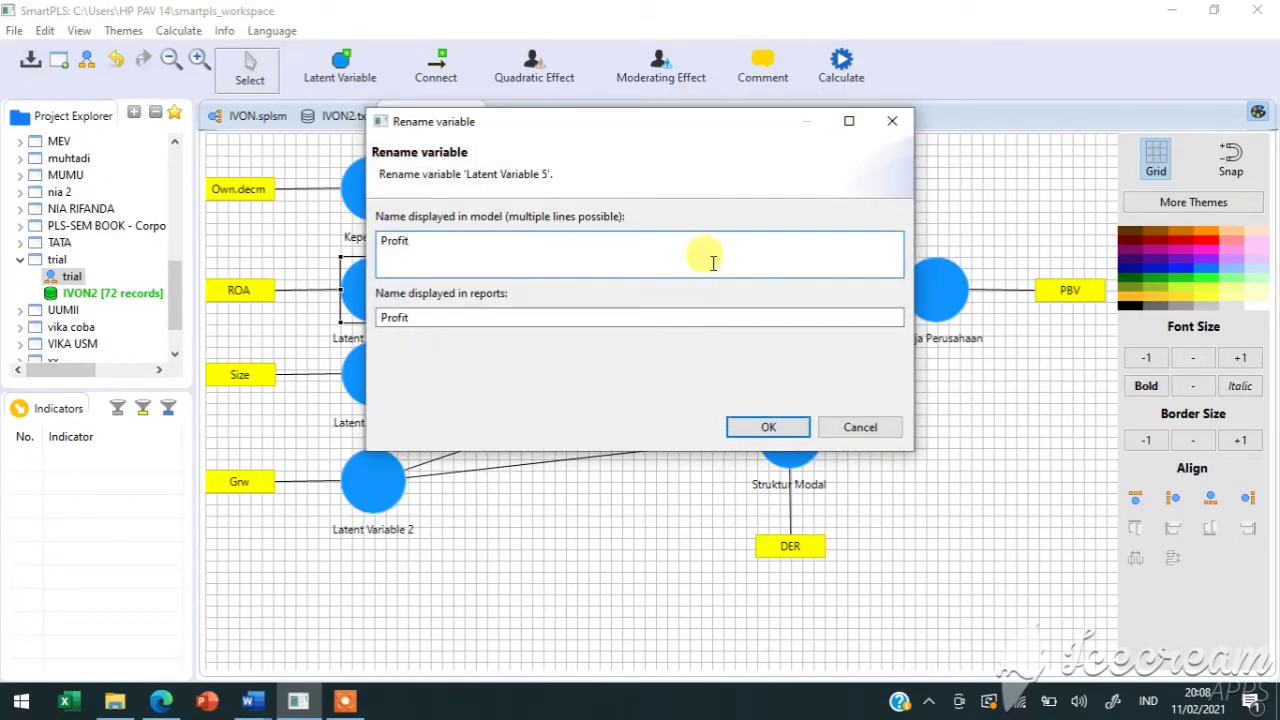
pyautogui.click(771, 426)
# Rename the Size latent variable as "Ukuran Perusahaan".
pyautogui.click(397, 385)
pyautogui.rightClick(397, 385)
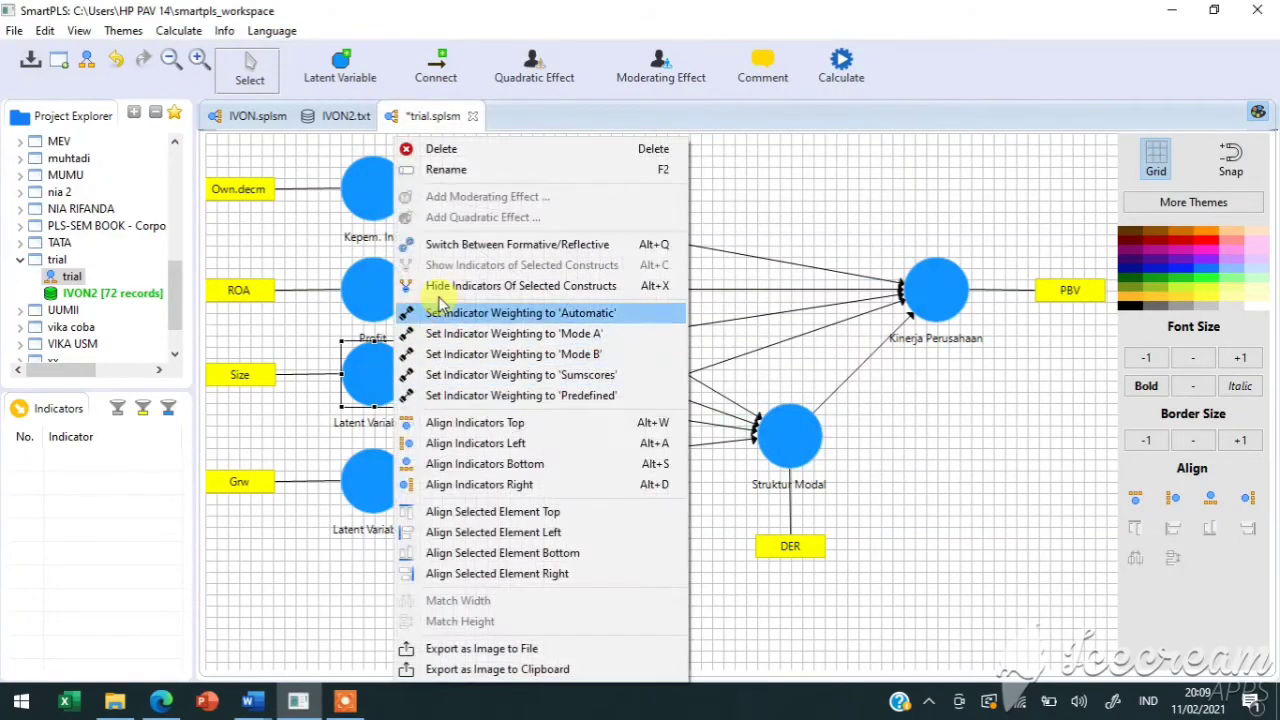
pyautogui.click(440, 89)
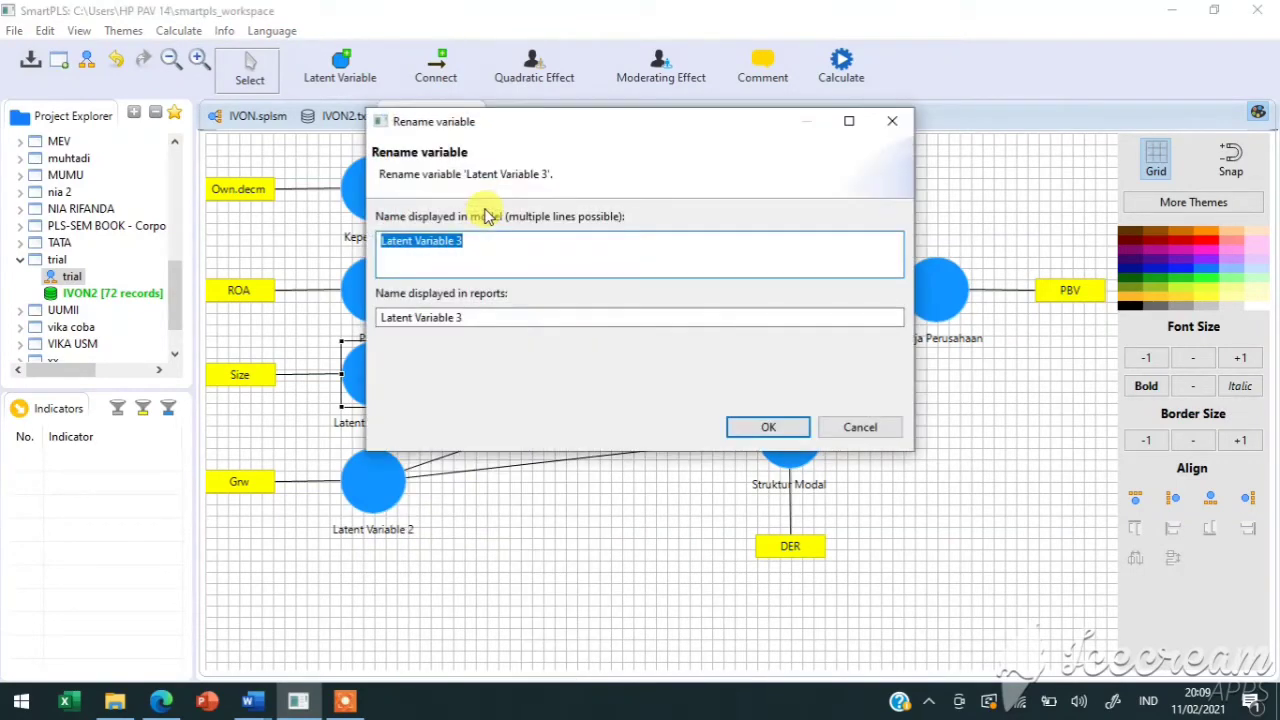
pyautogui.write('Ukuran Perusahaan')
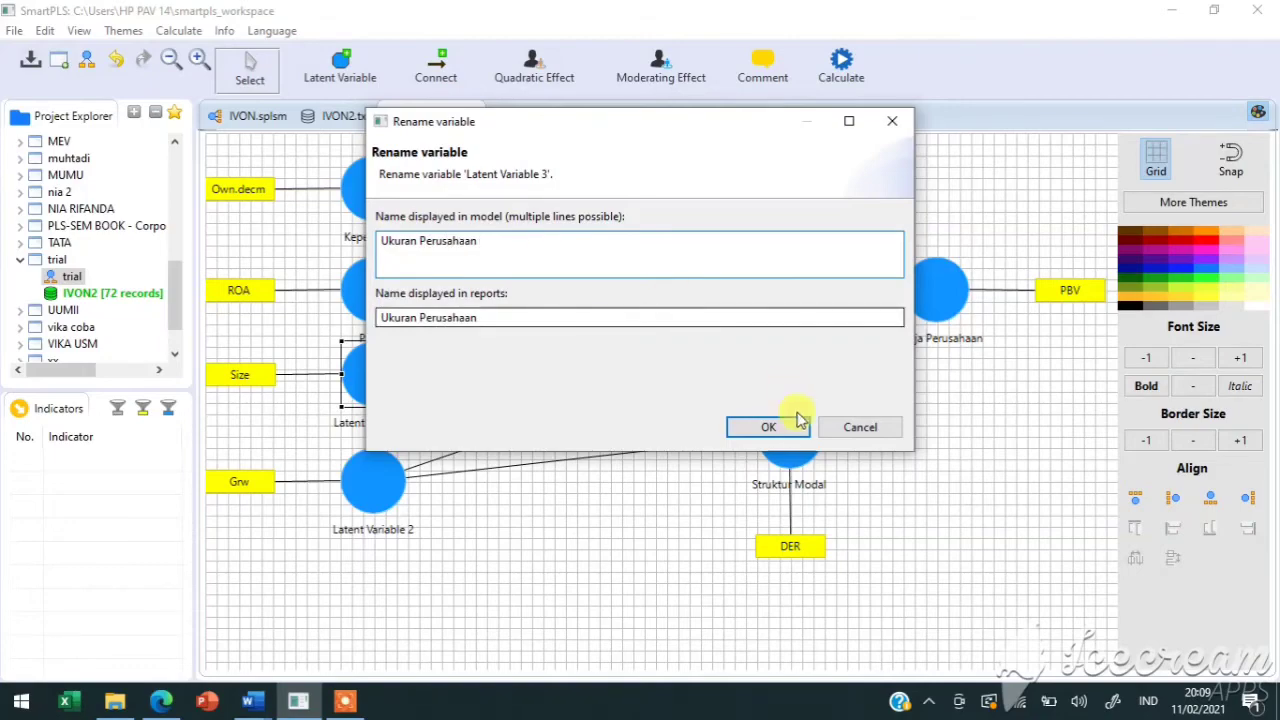
pyautogui.click(768, 427)
# Rename the Grw latent variable as "Pertumbuhan" and shift the Ukuran Perusahaan and Pertumbuhan constructs slightly down to even out their spacing.
pyautogui.click(378, 505)
pyautogui.rightClick(378, 505)
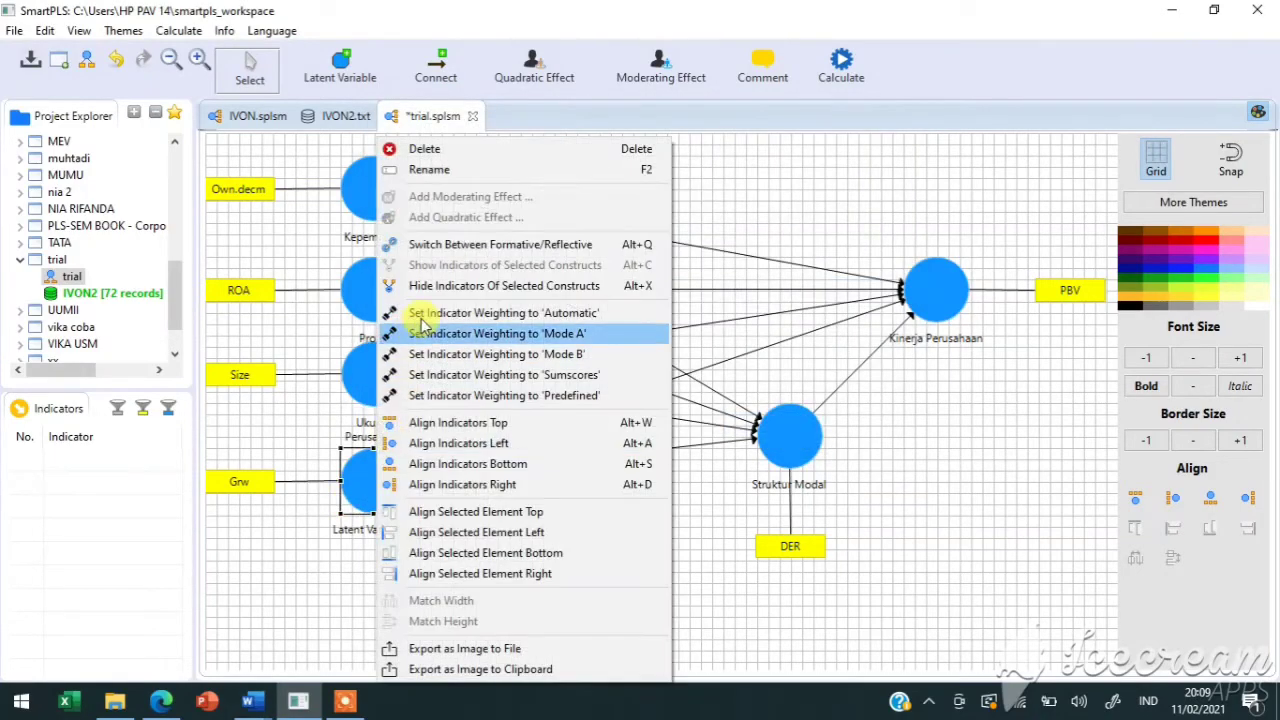
pyautogui.click(438, 172)
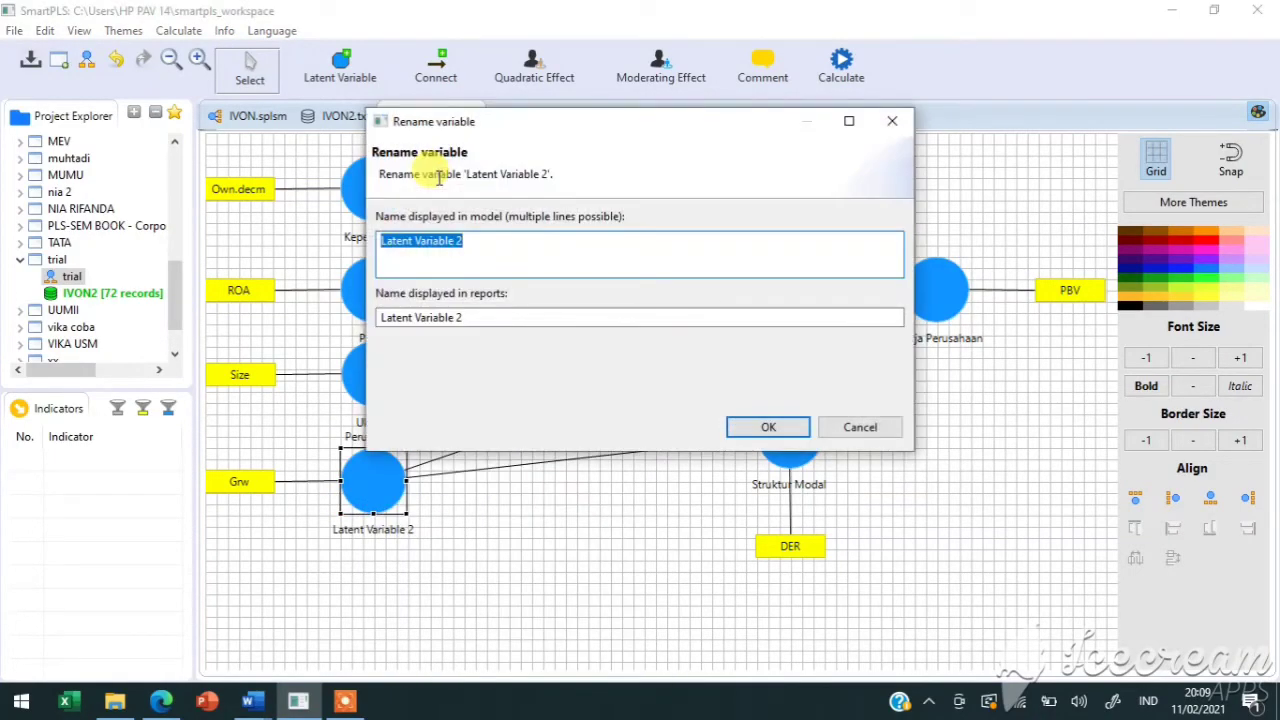
pyautogui.write('Pertumbuhan')
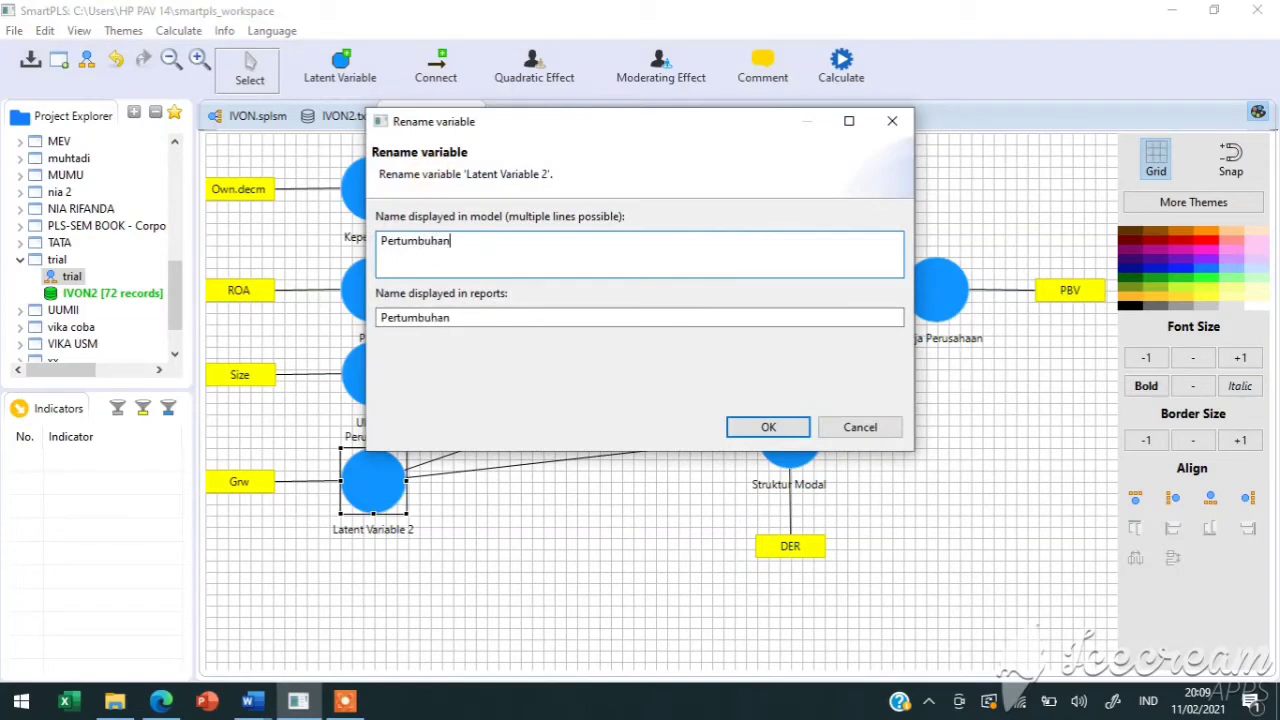
pyautogui.click(752, 428)
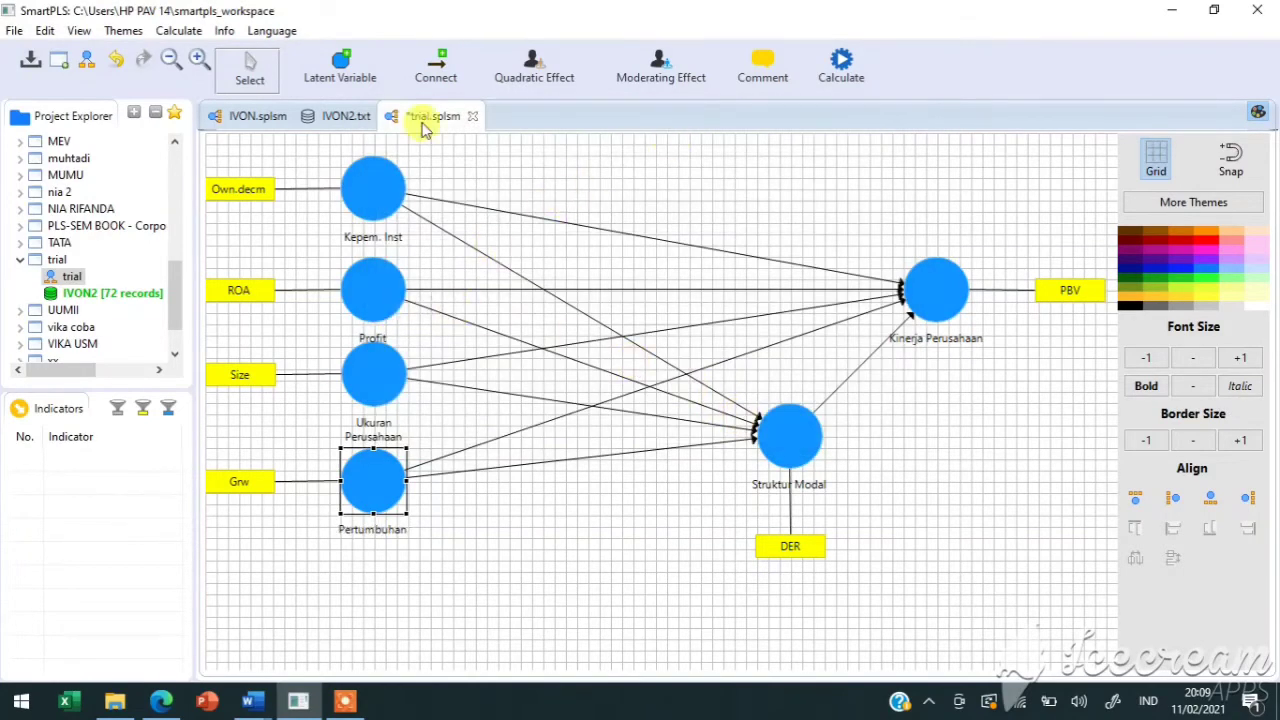
pyautogui.moveTo(373, 391); pyautogui.dragTo(373, 397)
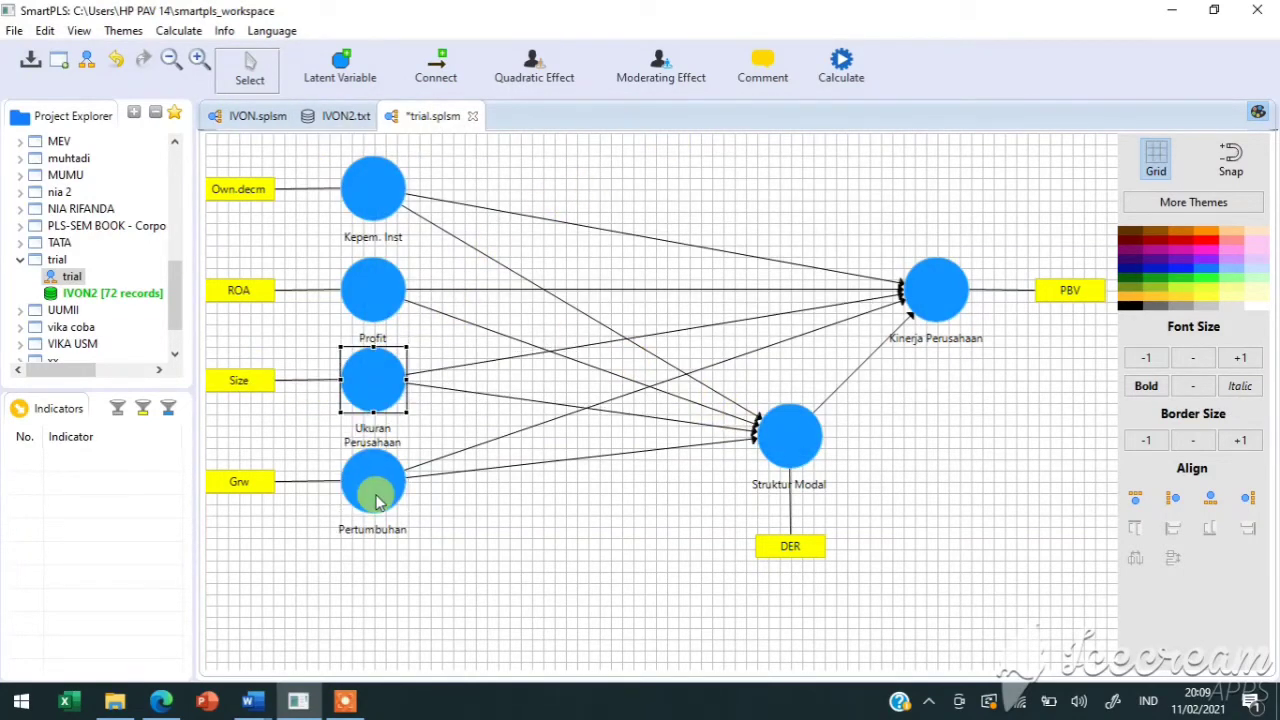
pyautogui.moveTo(378, 502); pyautogui.dragTo(378, 513)
# Run the PLS Algorithm with the default settings and open the Construct Reliability and Validity results in its report.
pyautogui.click(820, 82)
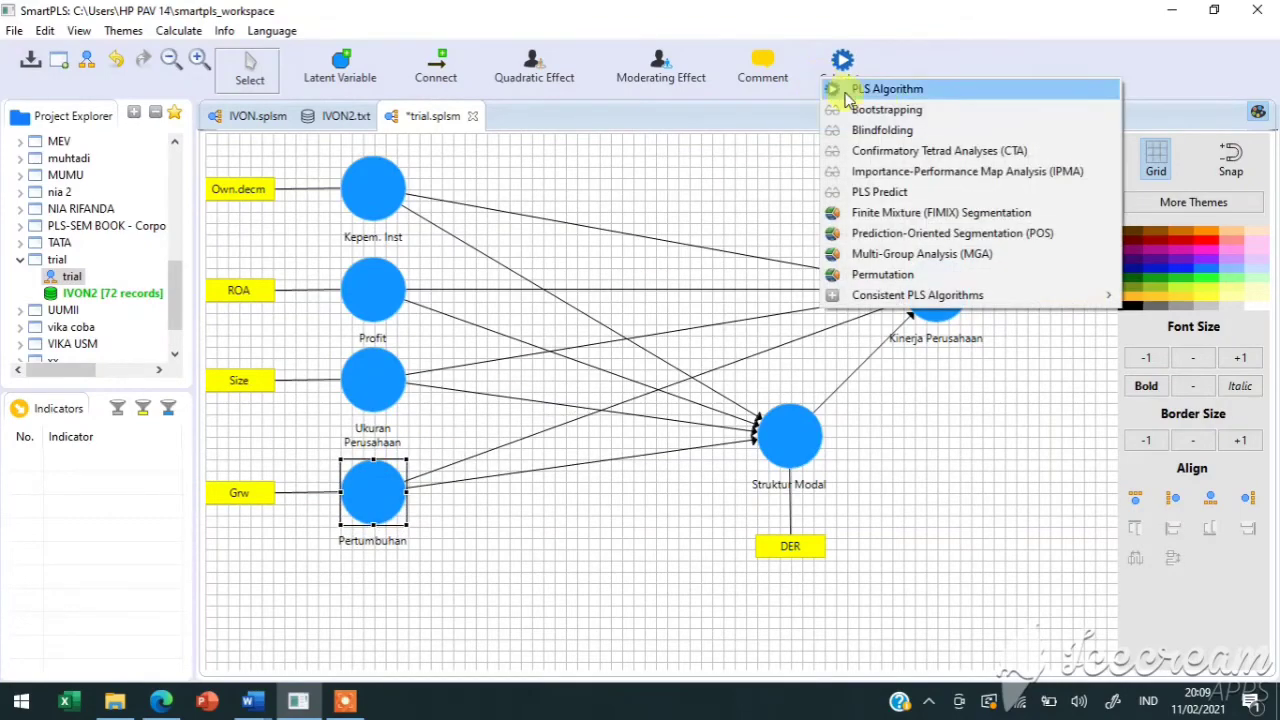
pyautogui.click(872, 88)
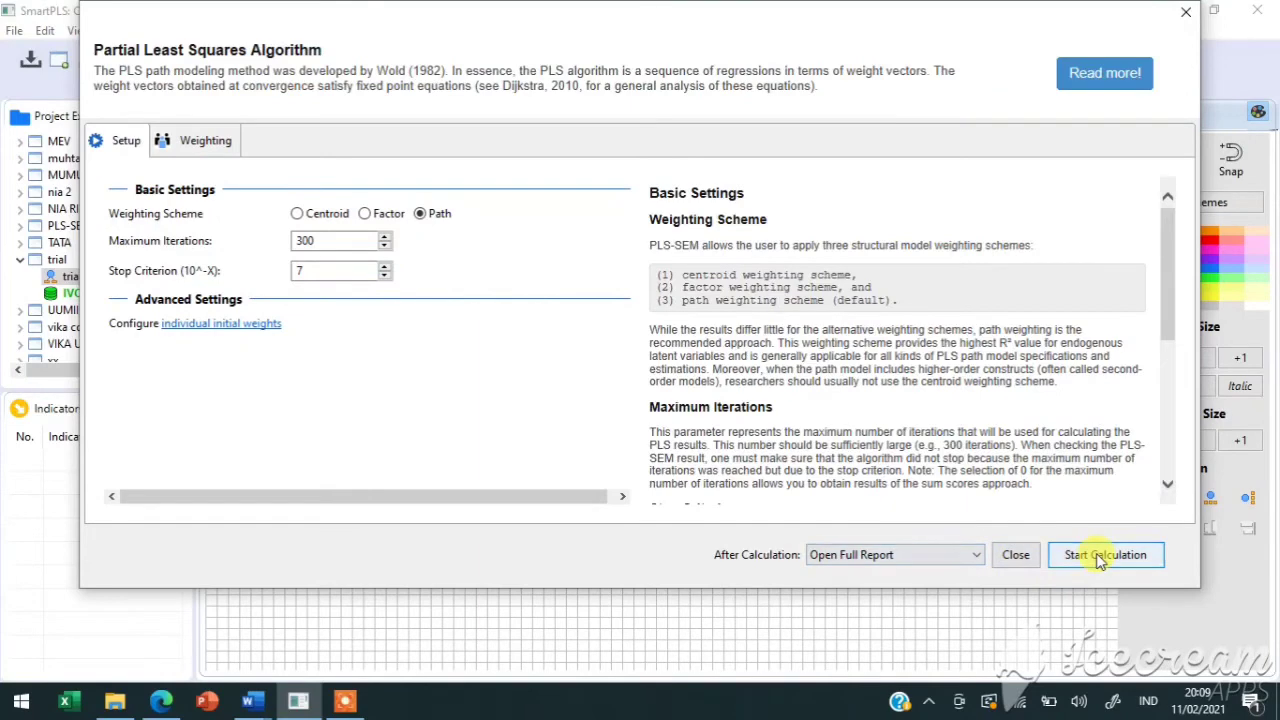
pyautogui.click(1100, 558)
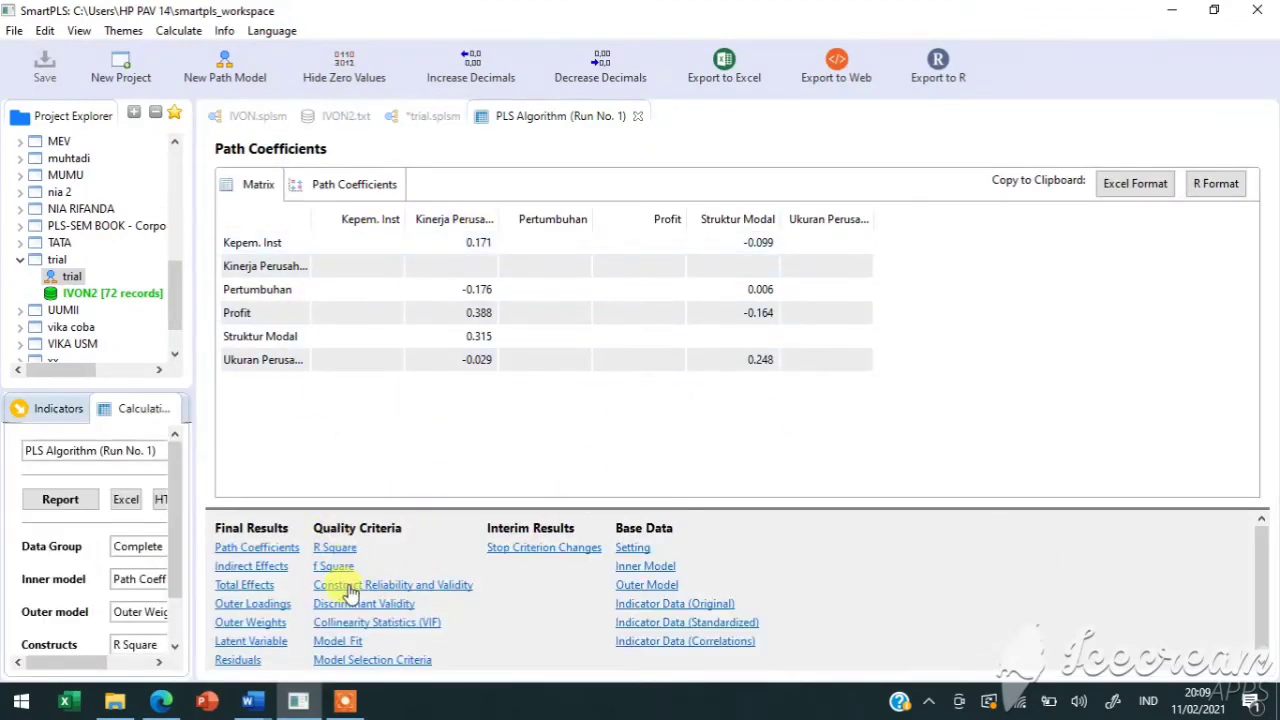
pyautogui.click(351, 590)
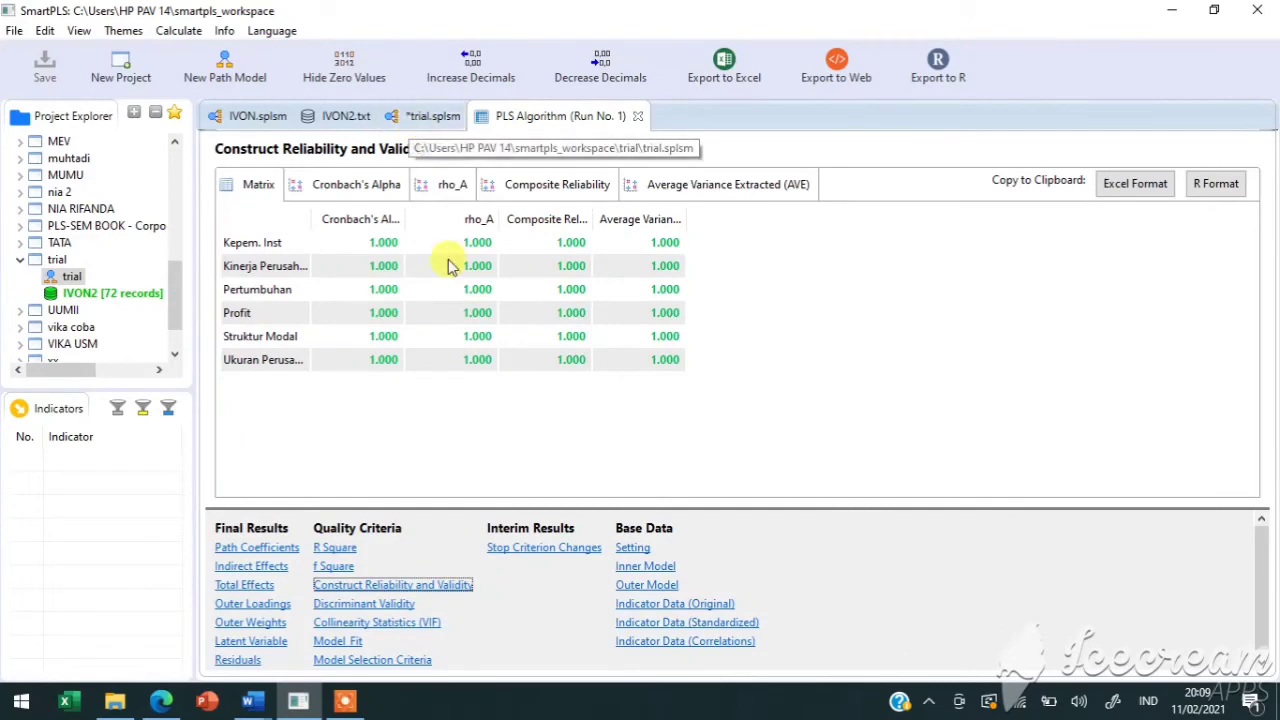
# Return to the trial model and display R Square Adjusted inside the constructs.
pyautogui.click(428, 118)
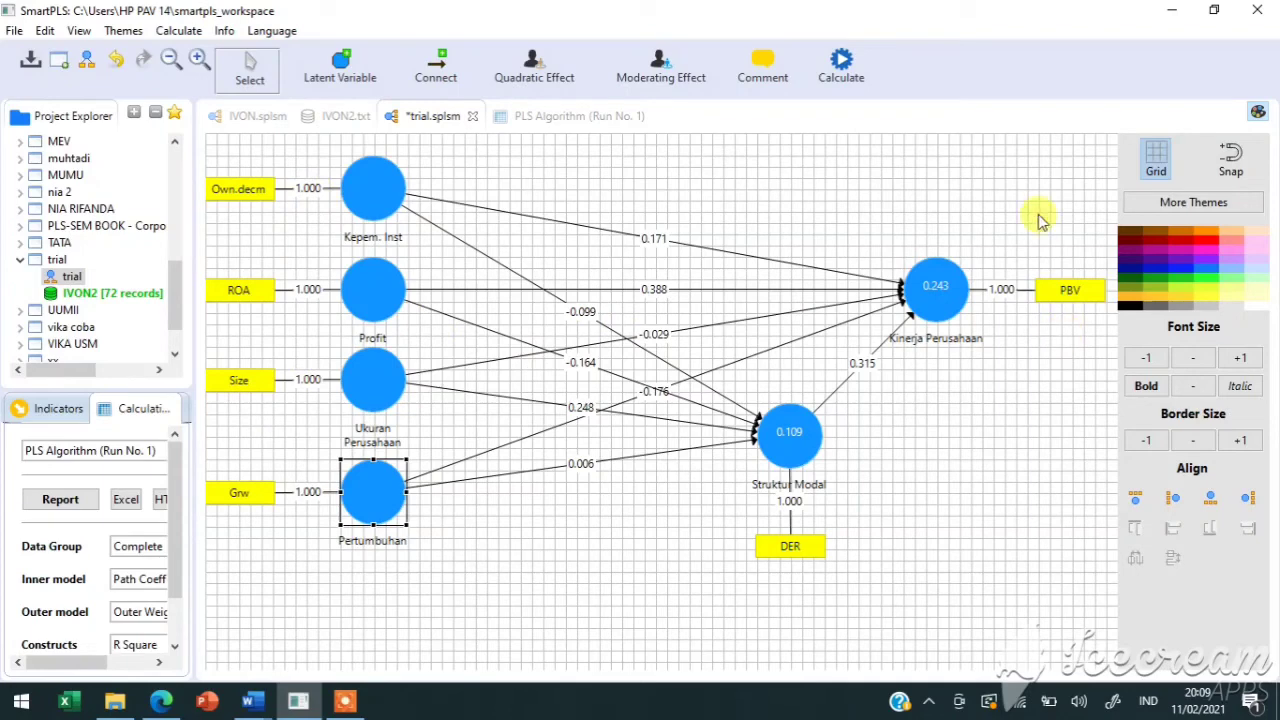
pyautogui.click(947, 314)
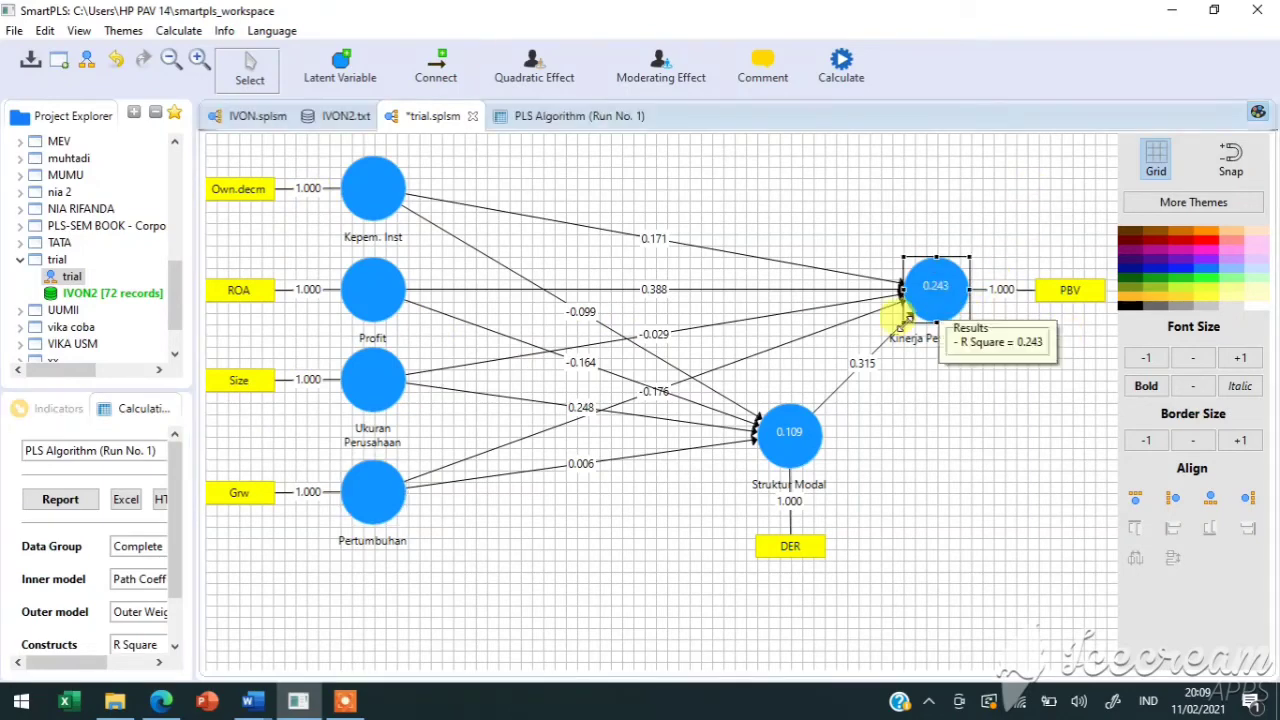
pyautogui.click(135, 646)
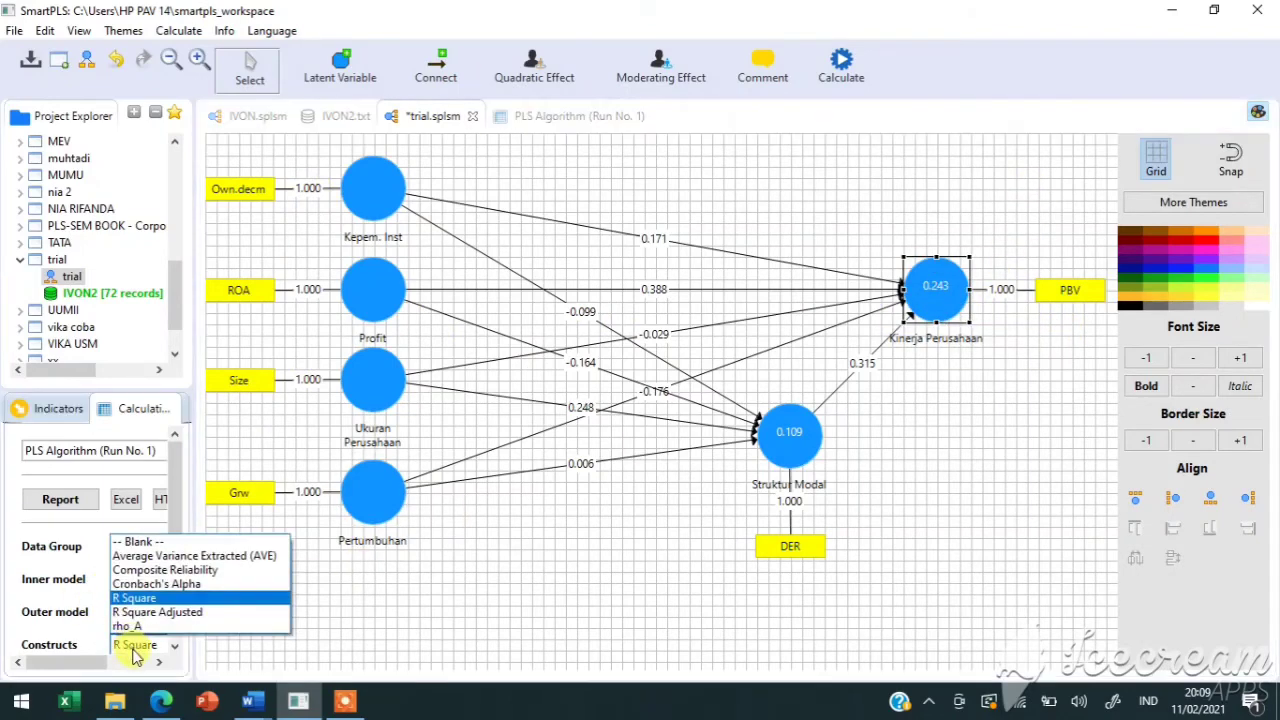
pyautogui.click(137, 612)
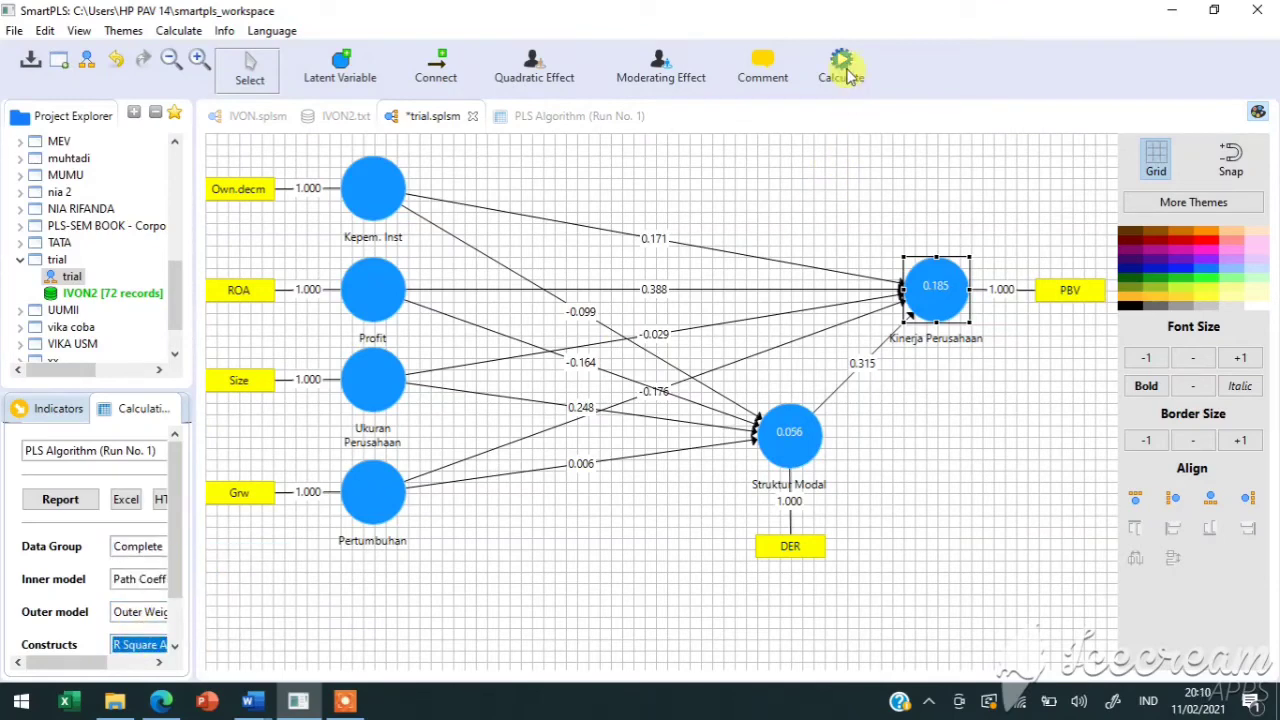
# Hide the grid on the trial model's canvas.
pyautogui.rightClick(770, 172)
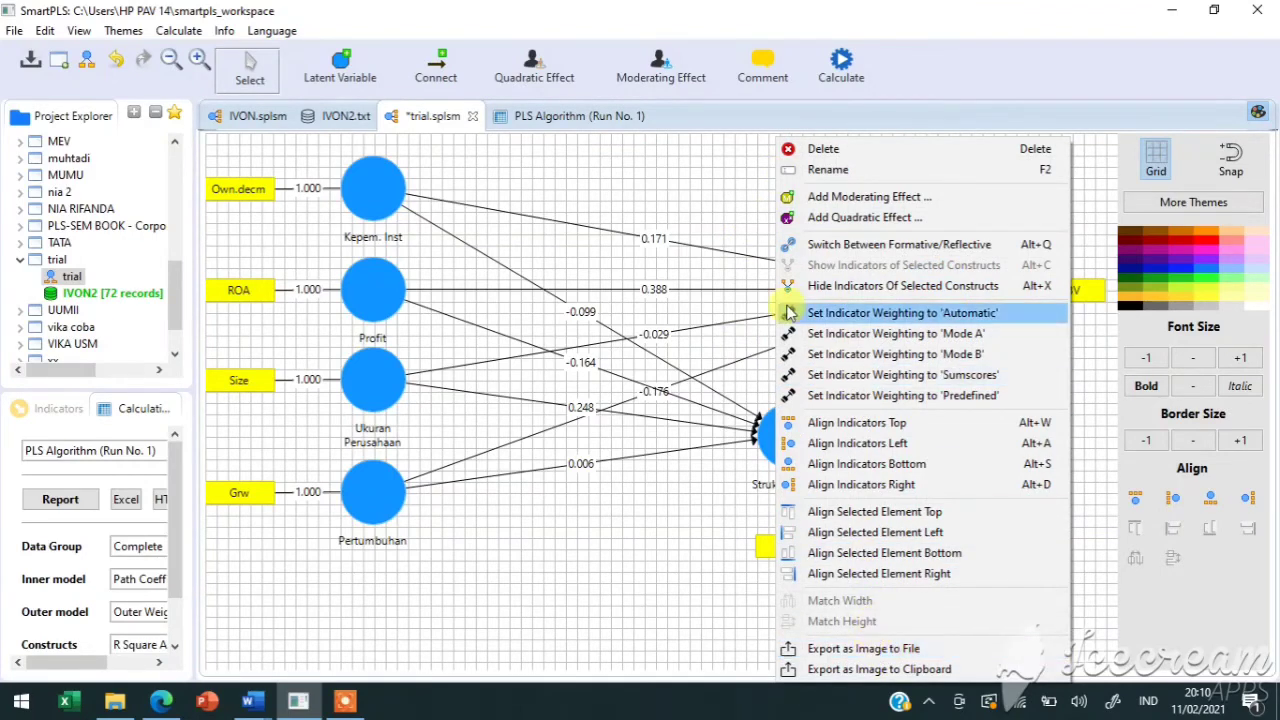
pyautogui.click(714, 187)
pyautogui.click(1157, 163)
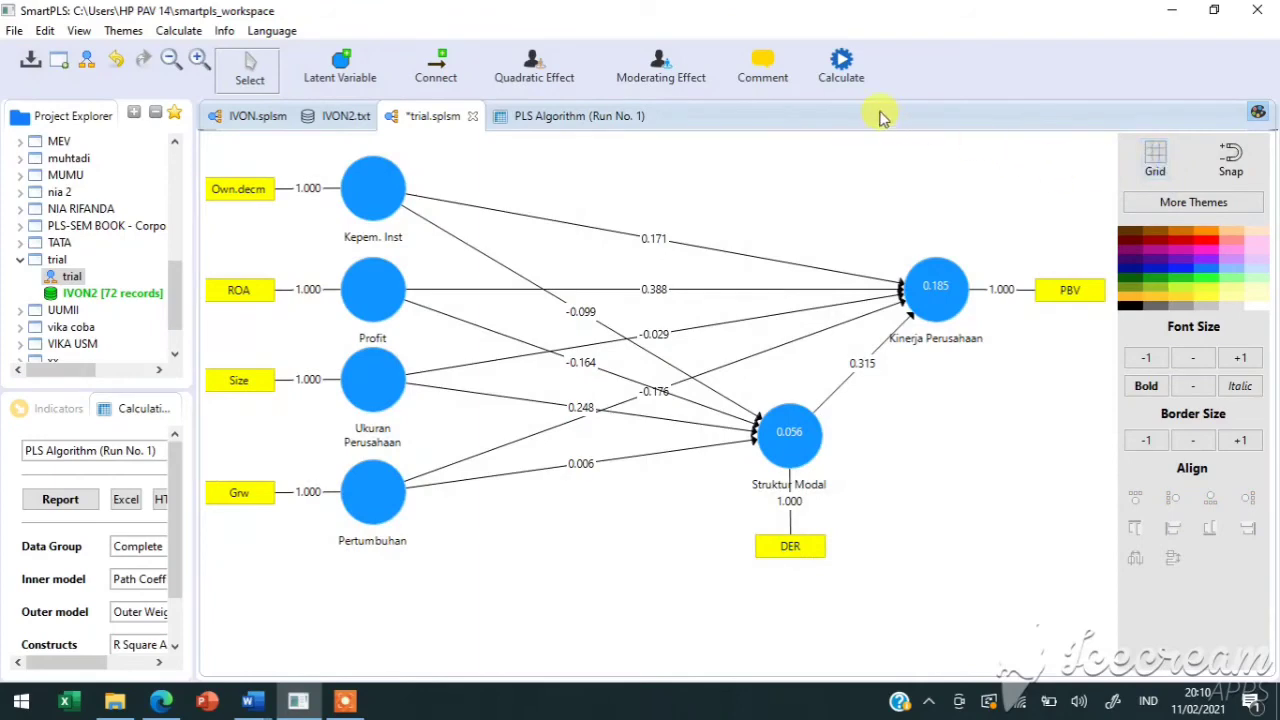
# Run Bootstrapping with the default 500 subsamples and widen the path name column of the Path Coefficients table to show the full names.
pyautogui.click(842, 60)
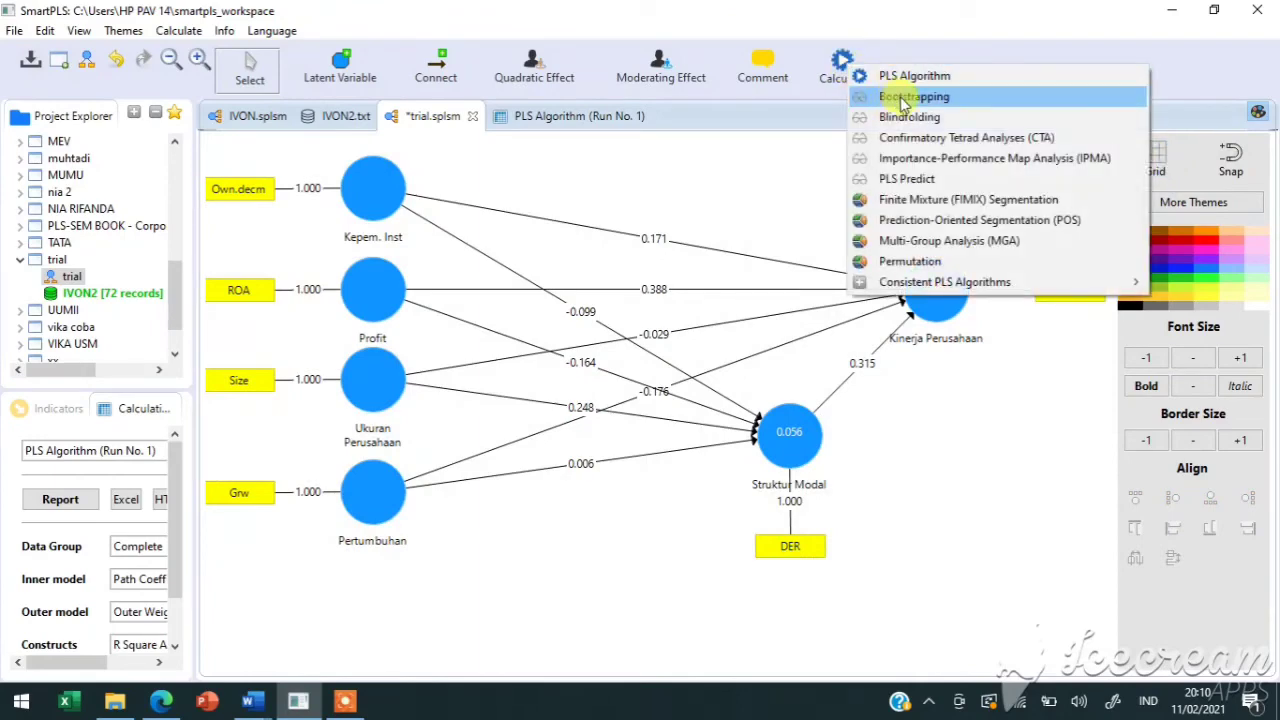
pyautogui.click(904, 97)
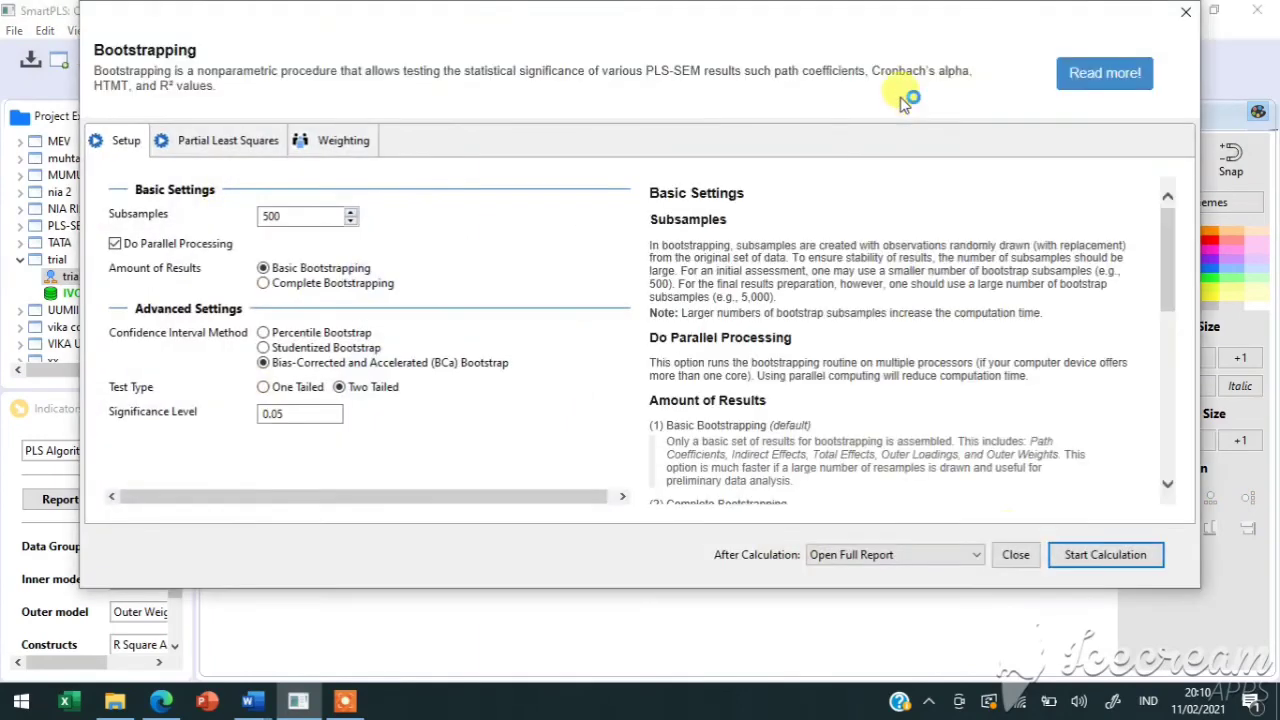
pyautogui.click(1127, 560)
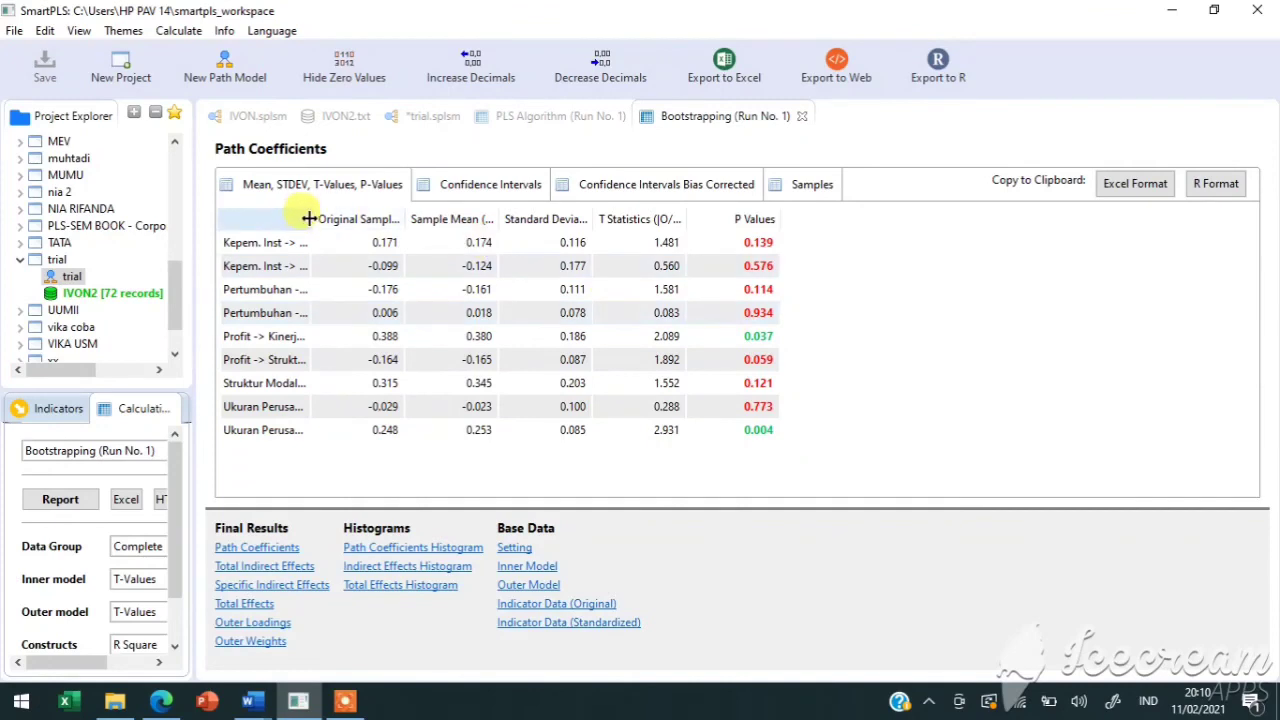
pyautogui.moveTo(310, 218); pyautogui.dragTo(532, 228)
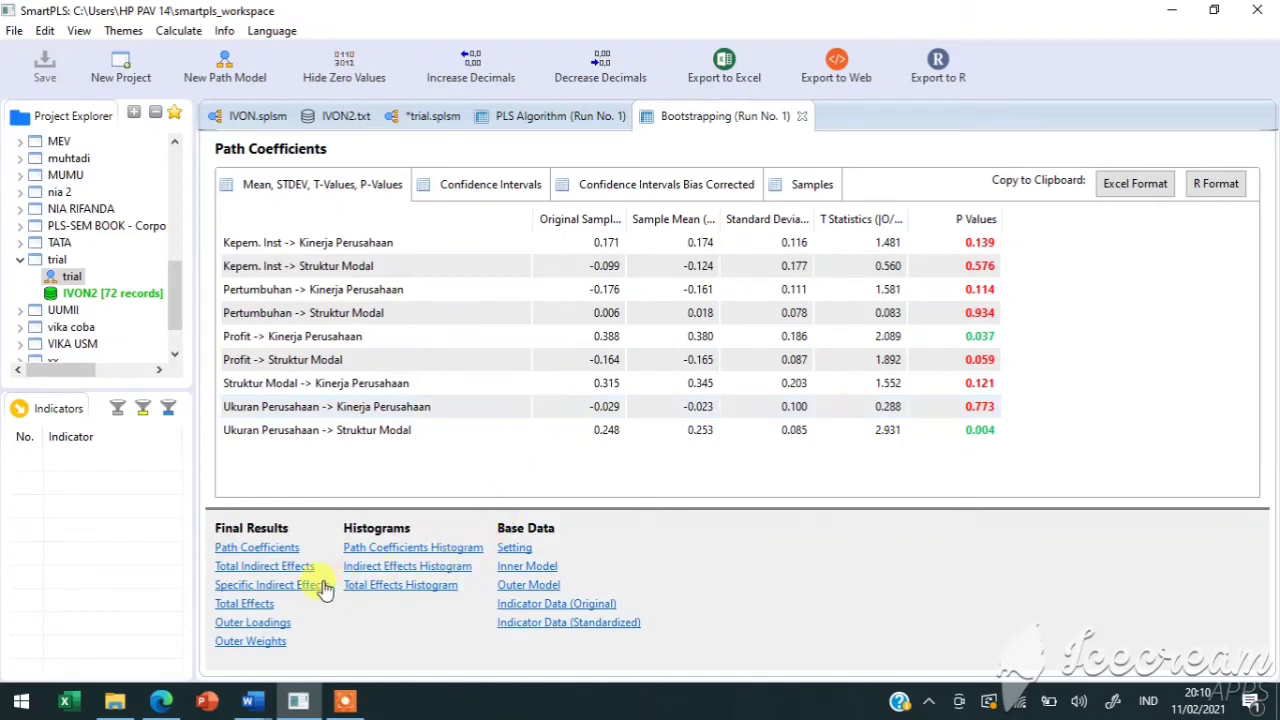
# Examine the Specific Indirect Effects of the bootstrapping report, and return to the trial model to view its T-values.
pyautogui.click(267, 587)
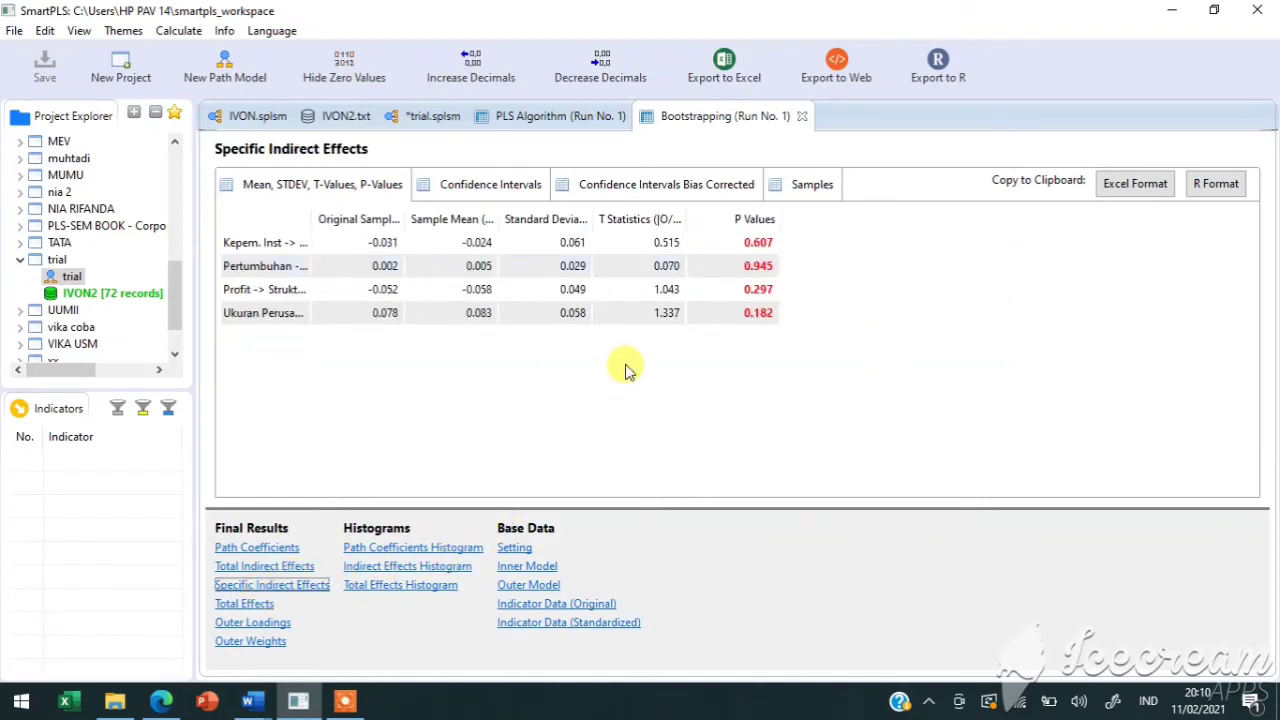
pyautogui.click(415, 120)
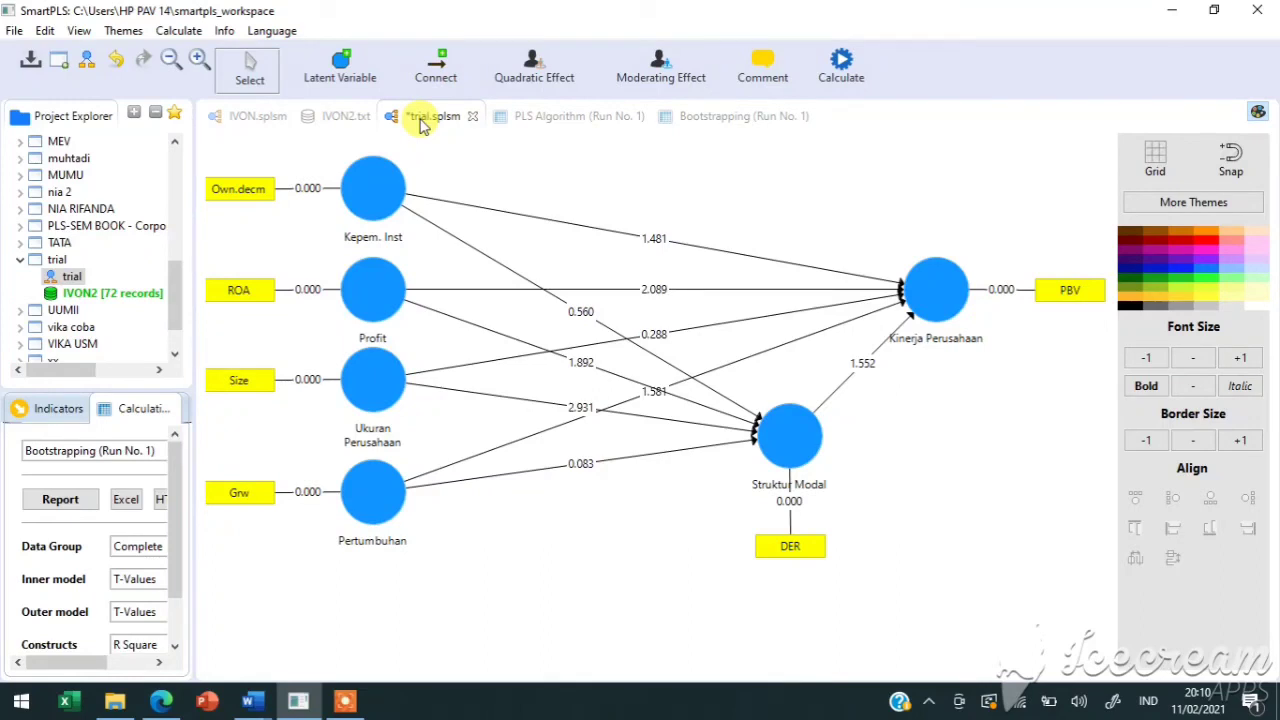
pyautogui.click(340, 703)
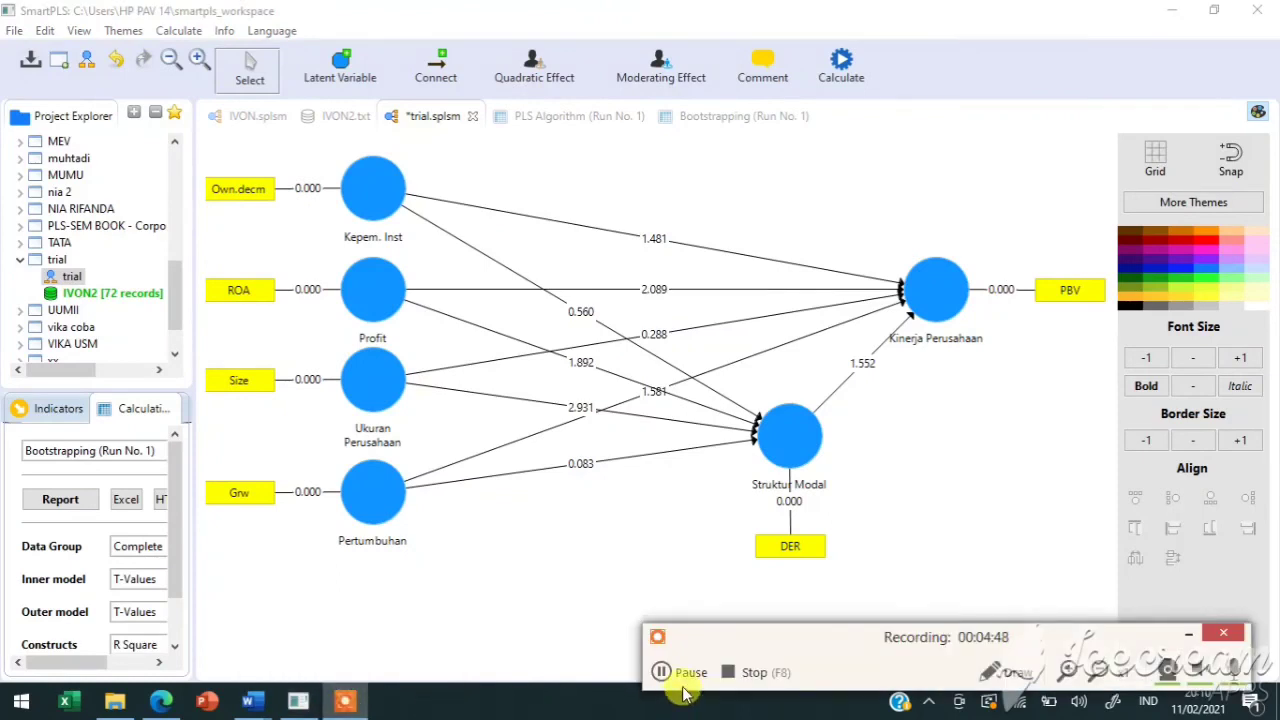